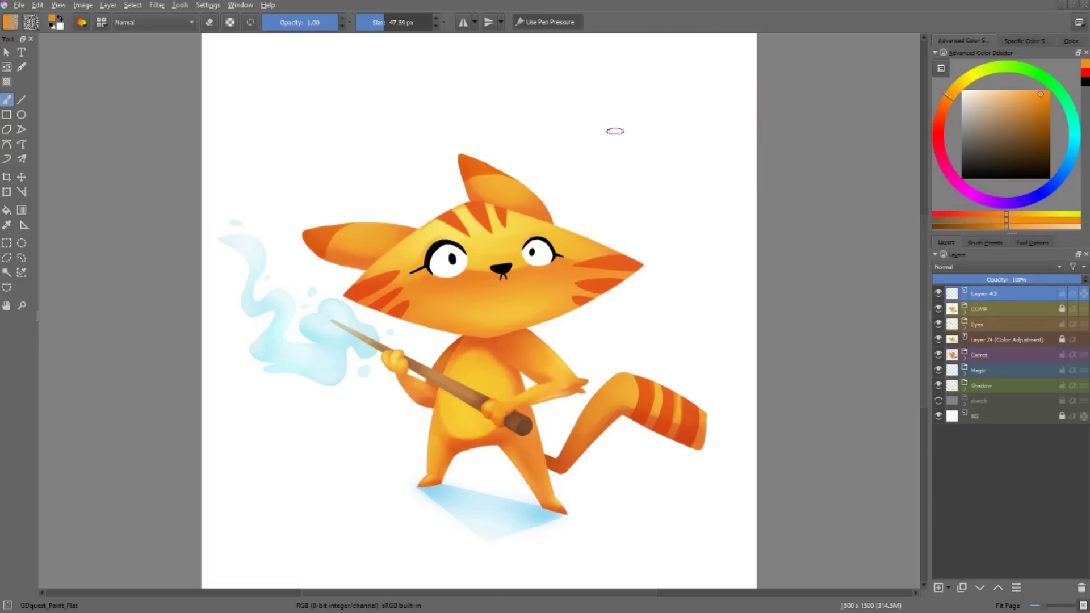
Step: Open the pop-up palette over the cat, show its brush settings panel, and enlarge the brush to 208.09 px
{"action": "right_click", "coordinate": [575, 152]}
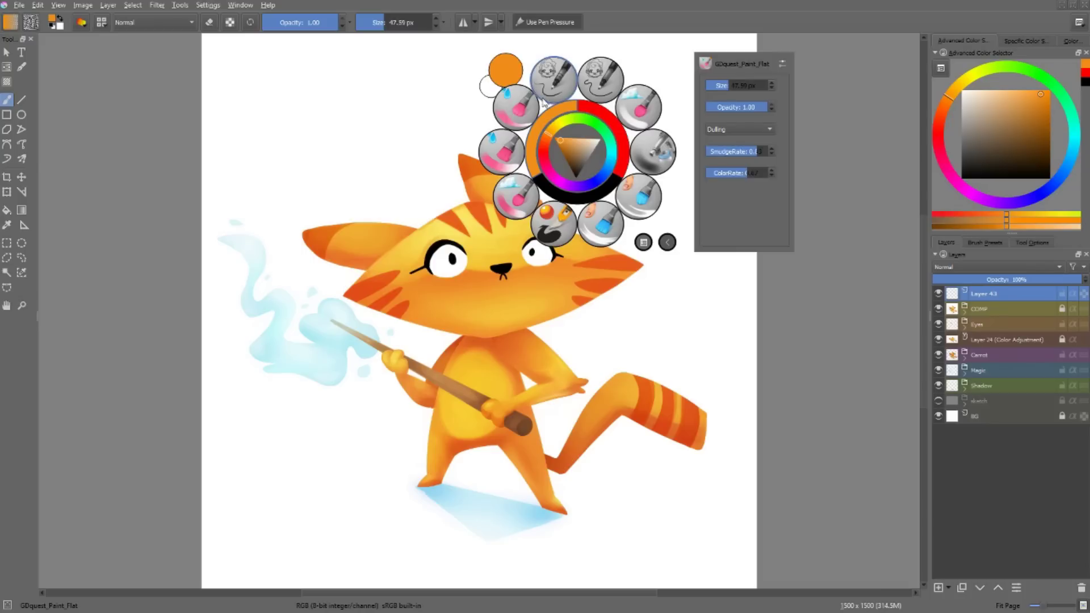
{"action": "left_click", "coordinate": [668, 243]}
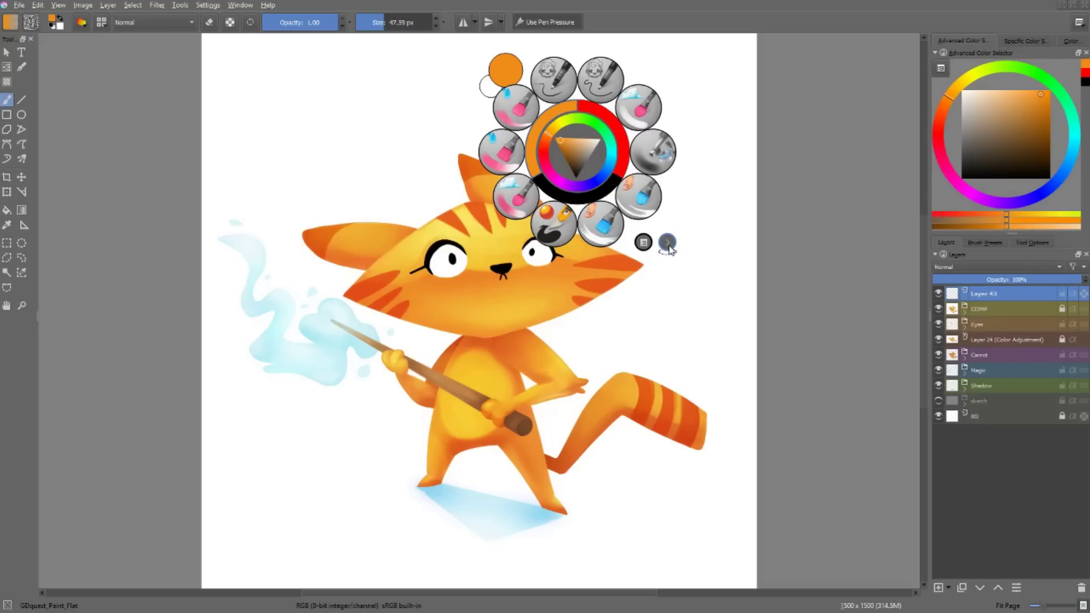
{"action": "left_click", "coordinate": [565, 304]}
{"action": "right_click", "coordinate": [407, 315]}
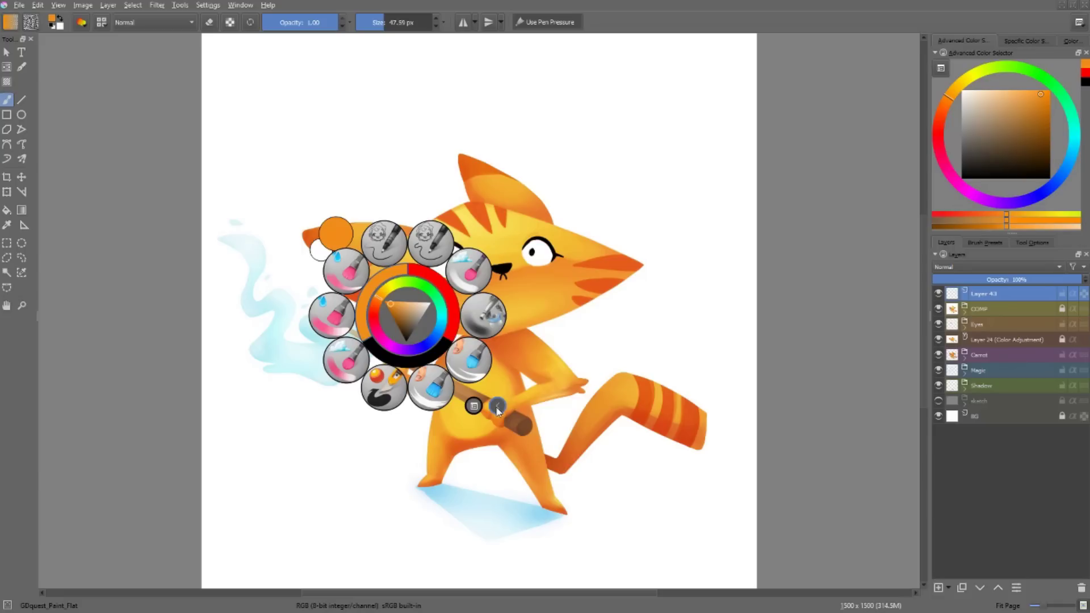
{"action": "left_click", "coordinate": [497, 406]}
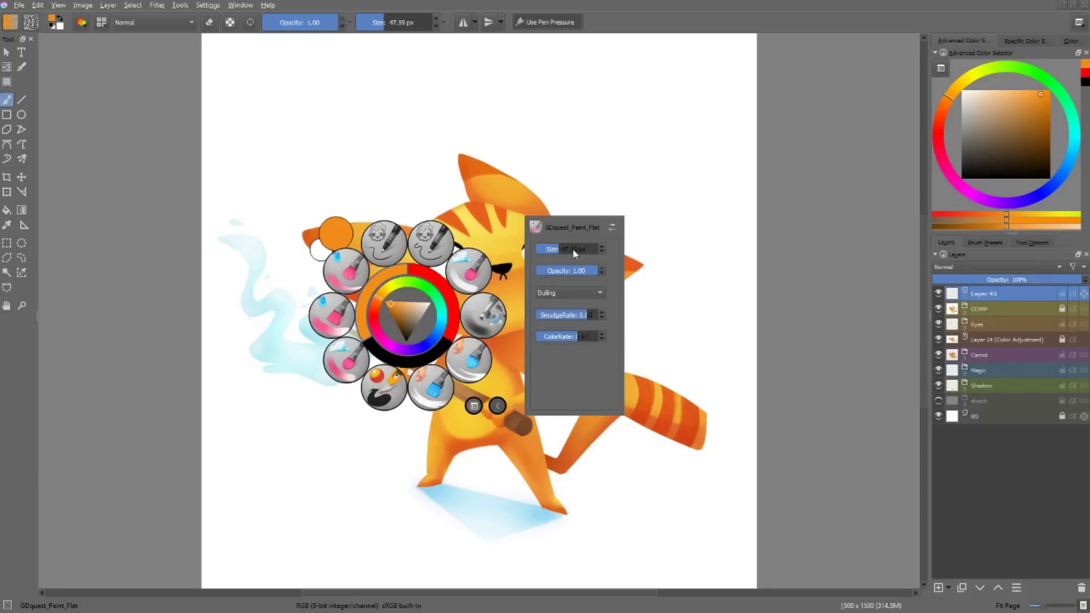
{"action": "left_click_drag", "start_coordinate": [566, 248], "coordinate": [585, 251]}
Step: Add Angle to the Brush HUD's current properties and confirm the configuration
{"action": "left_click", "coordinate": [612, 227]}
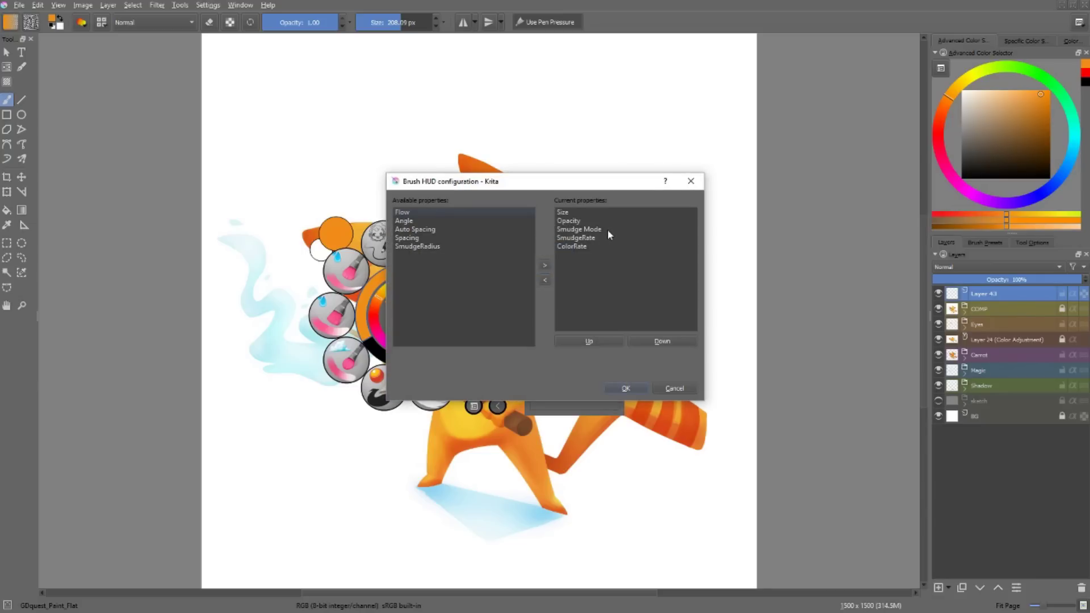
{"action": "left_click", "coordinate": [436, 212]}
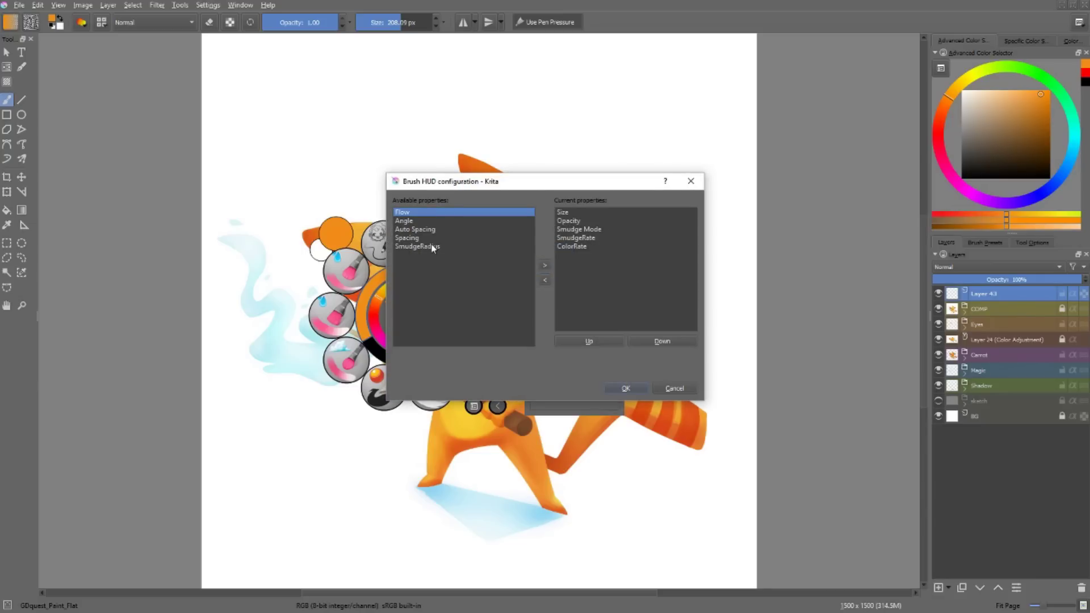
{"action": "left_click", "coordinate": [568, 211]}
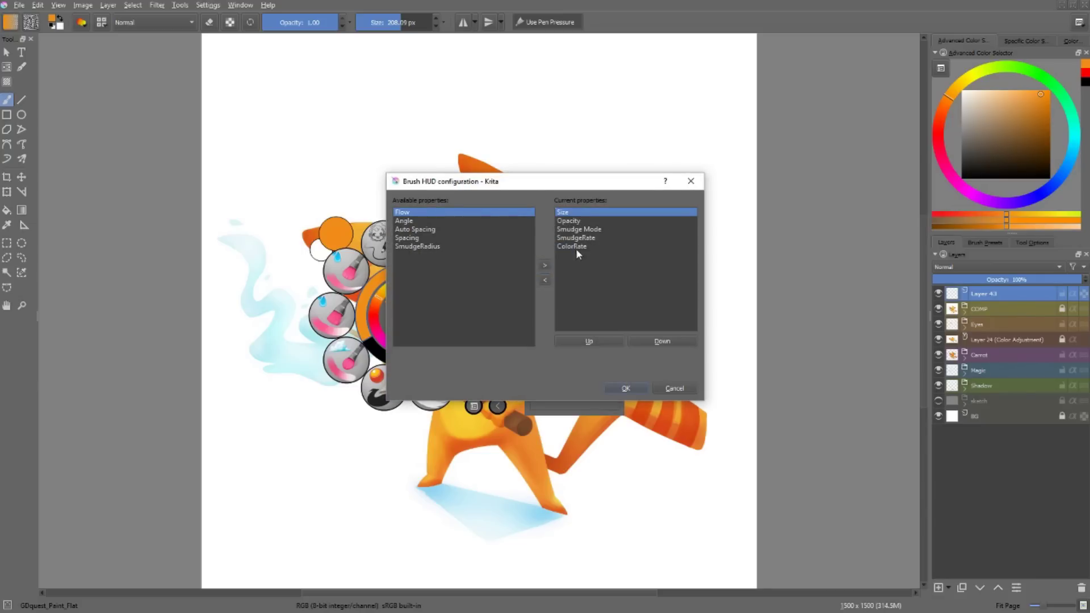
{"action": "mouse_move", "coordinate": [579, 187]}
{"action": "left_mouse_down"}
{"action": "mouse_move", "coordinate": [773, 170]}
{"action": "mouse_move", "coordinate": [821, 151]}
{"action": "left_mouse_up"}
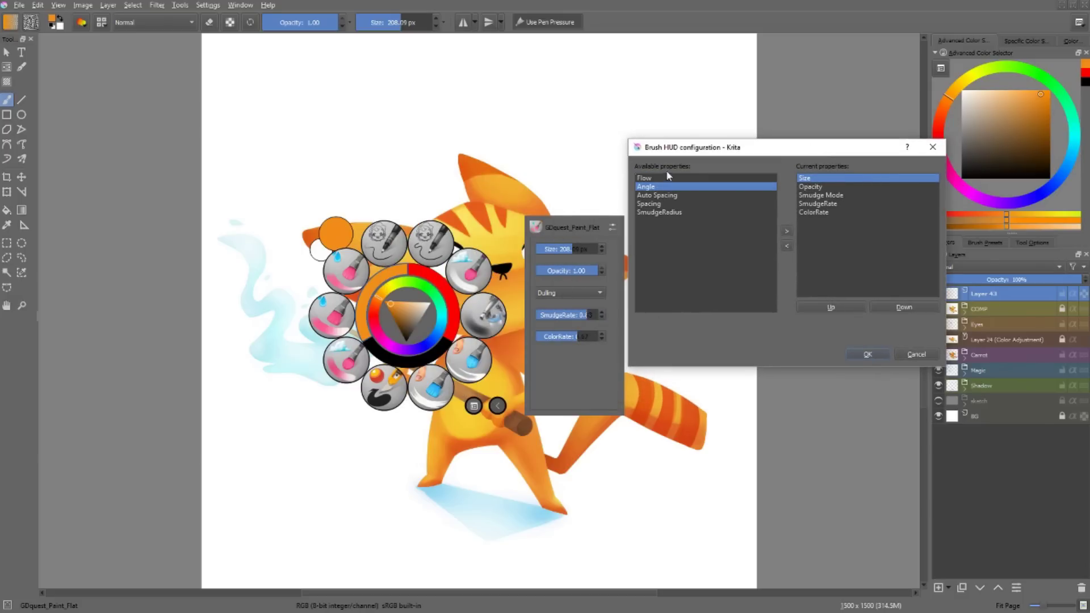
{"action": "left_click", "coordinate": [666, 195]}
{"action": "left_click", "coordinate": [667, 187]}
{"action": "left_click", "coordinate": [787, 232]}
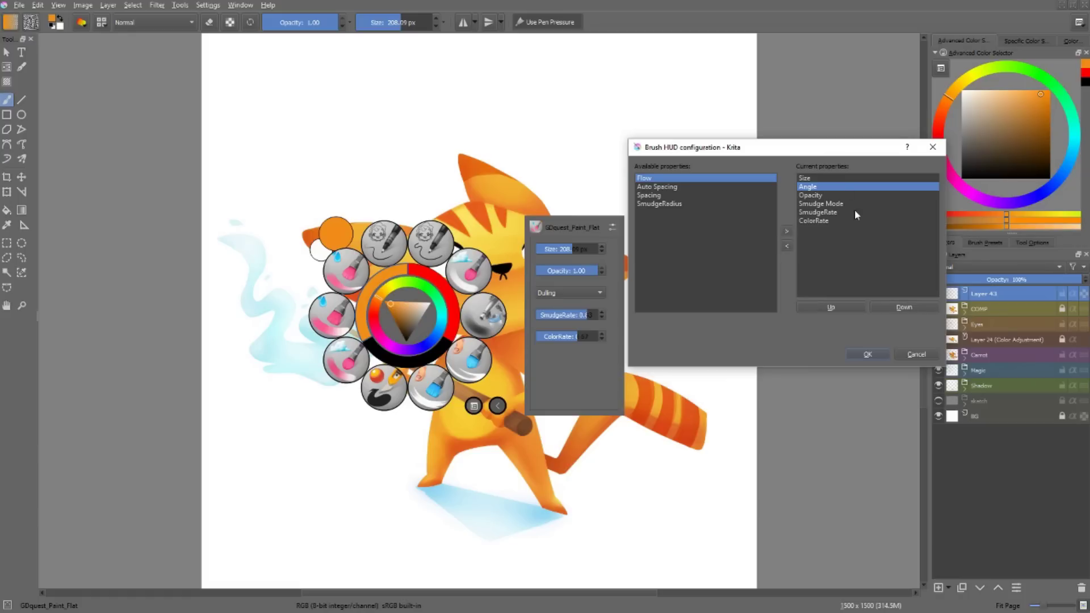
{"action": "left_click", "coordinate": [868, 354]}
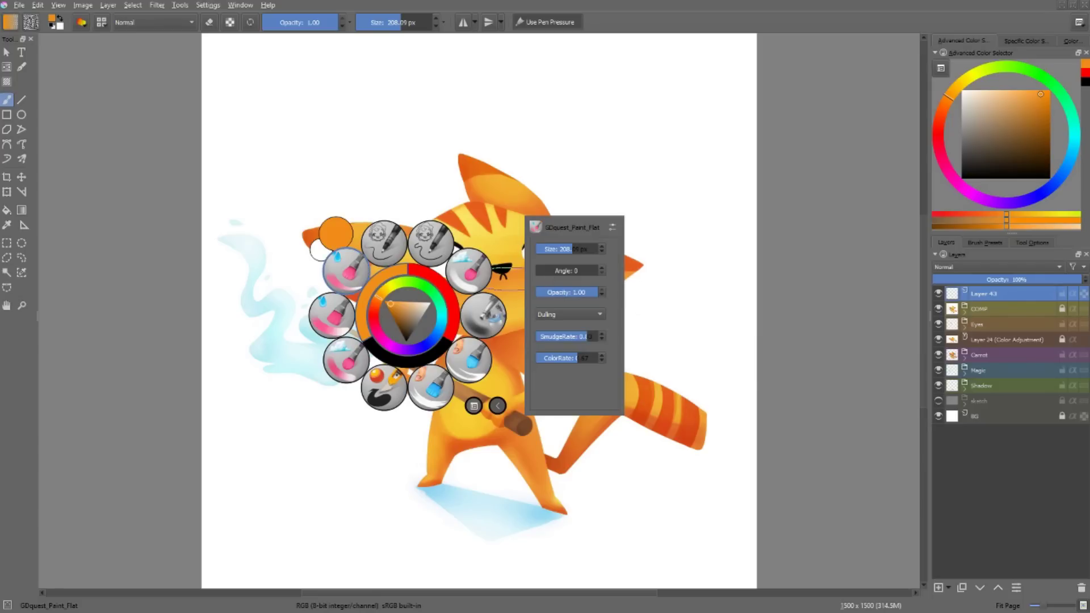
Step: Paint an orange zigzag test stroke at the top-right, then reopen the pop-up palette beside it
{"action": "left_click", "coordinate": [345, 267]}
{"action": "right_click", "coordinate": [450, 161]}
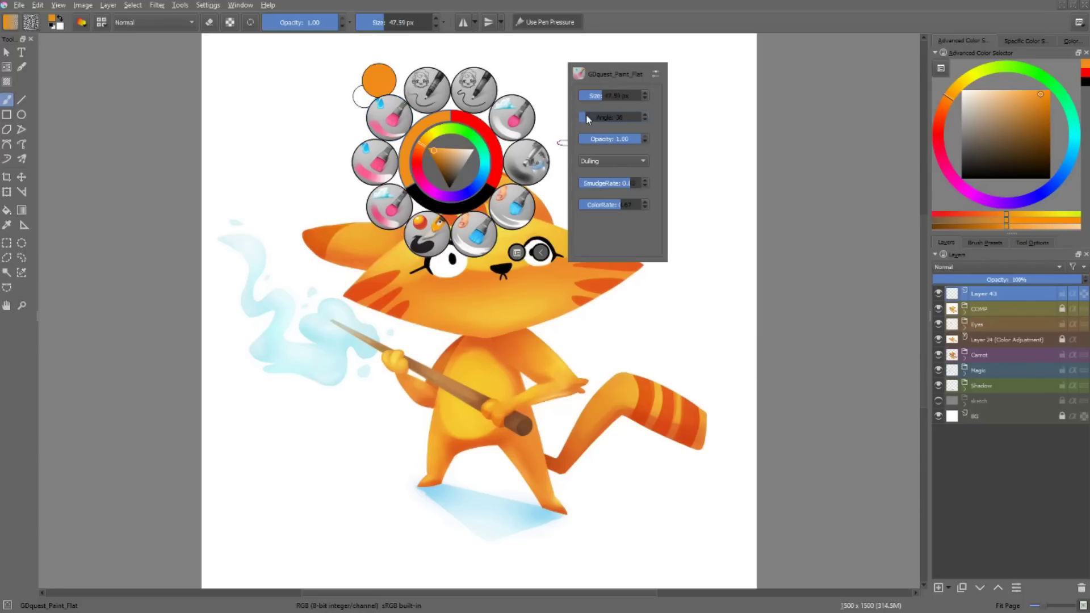
{"action": "left_click", "coordinate": [688, 142]}
{"action": "mouse_move", "coordinate": [598, 126]}
{"action": "left_mouse_down"}
{"action": "mouse_move", "coordinate": [653, 137]}
{"action": "mouse_move", "coordinate": [625, 167]}
{"action": "left_mouse_up"}
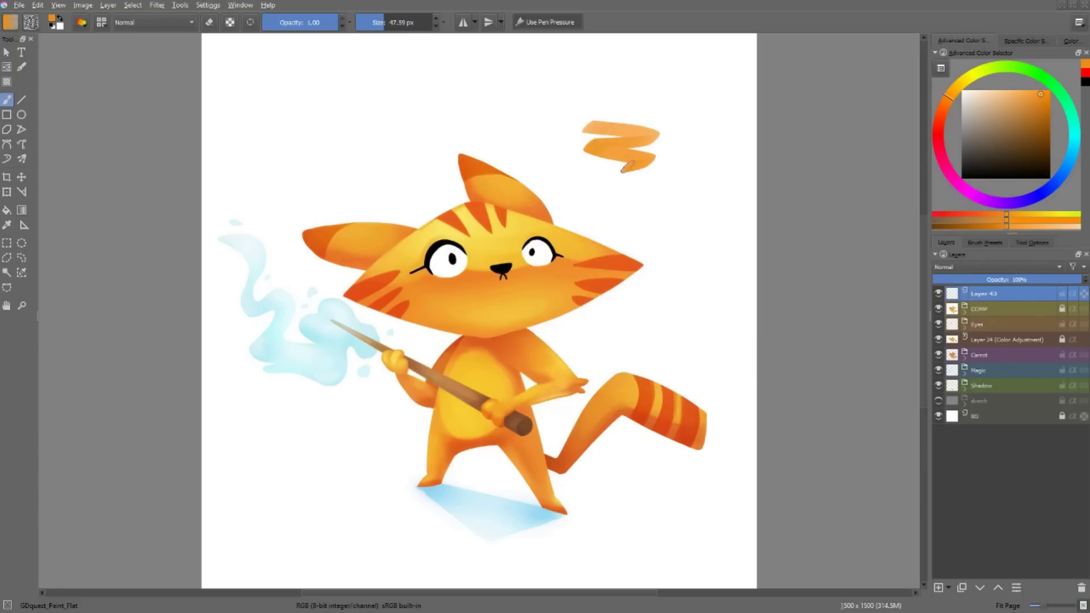
{"action": "right_click", "coordinate": [609, 166]}
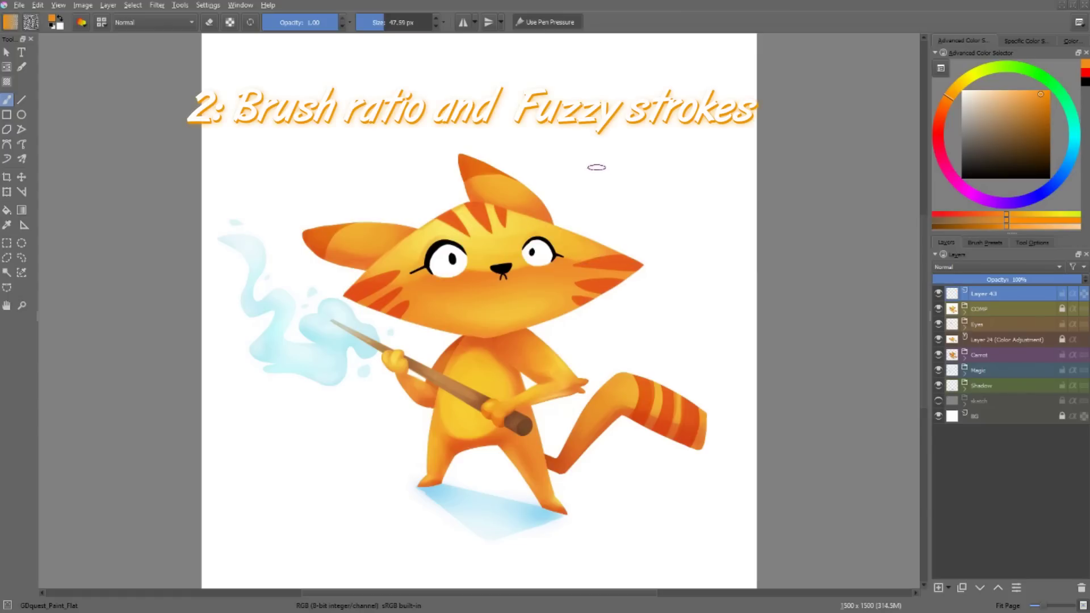
Step: Load the Pixel engine's Airbrush_pressure preset and flatten its brush tip ratio below 0.50
{"action": "left_click", "coordinate": [87, 22]}
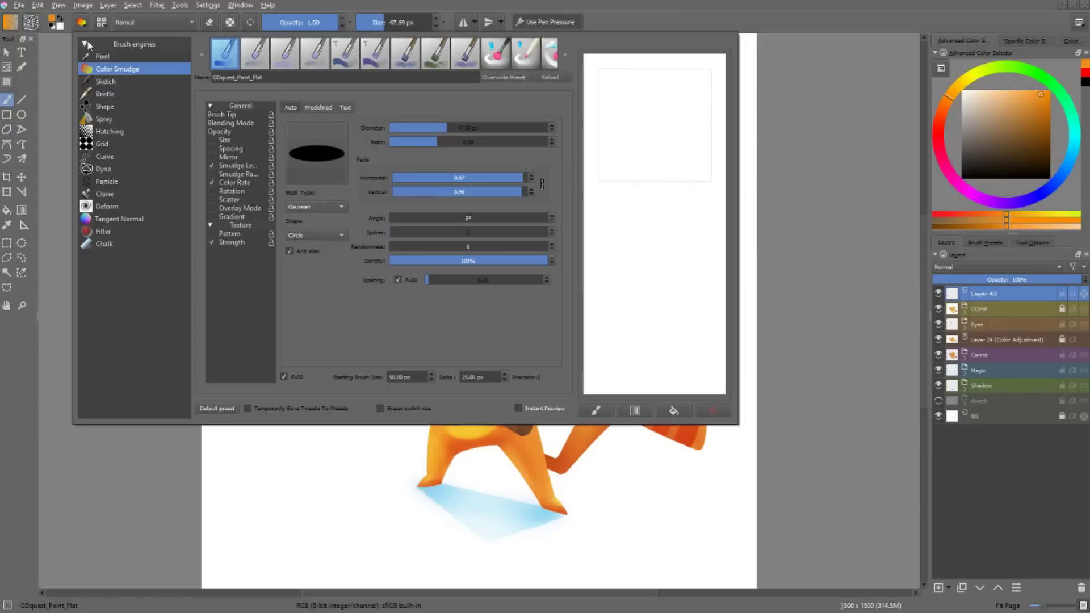
{"action": "left_click", "coordinate": [113, 56]}
{"action": "left_click", "coordinate": [225, 56]}
{"action": "left_click", "coordinate": [315, 57]}
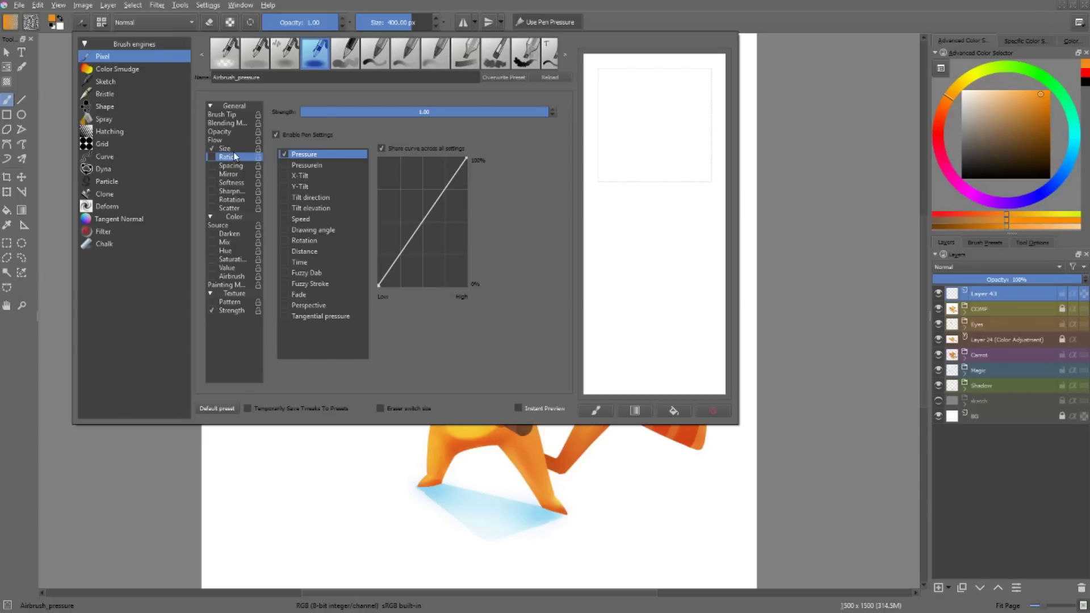
{"action": "left_click", "coordinate": [236, 115]}
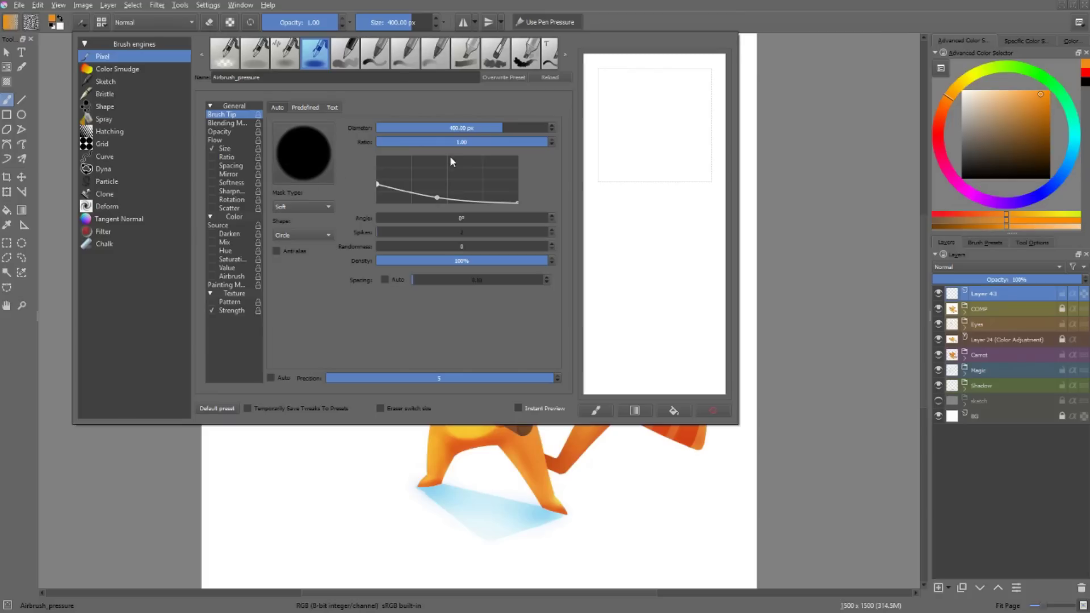
{"action": "left_click", "coordinate": [470, 142]}
{"action": "mouse_move", "coordinate": [468, 141]}
{"action": "left_mouse_down"}
{"action": "mouse_move", "coordinate": [432, 142]}
{"action": "mouse_move", "coordinate": [506, 141]}
{"action": "left_mouse_up"}
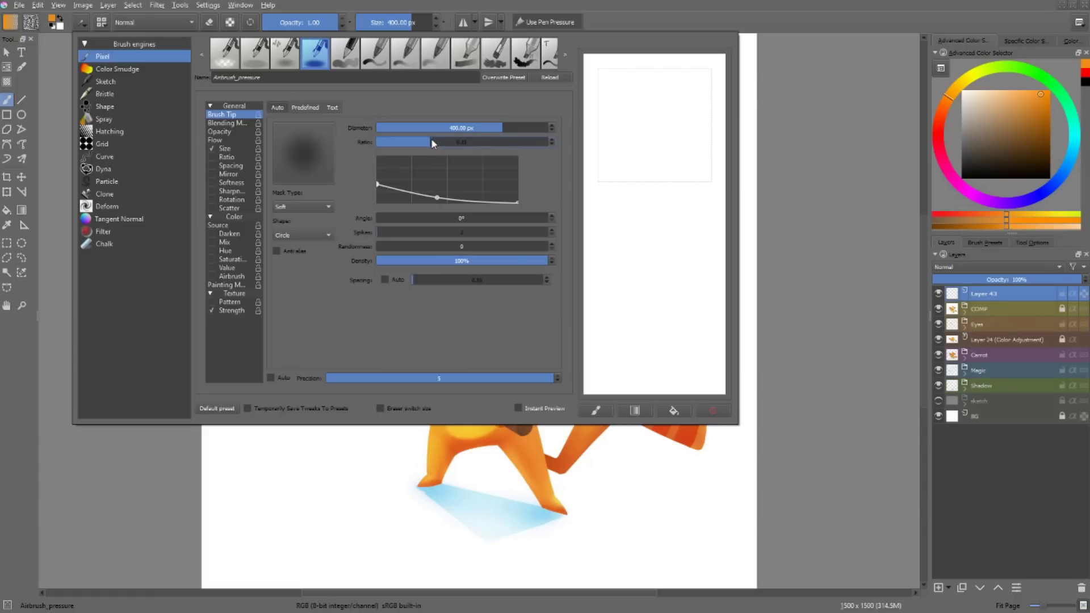
Step: Enable the Ratio option, lower its pressure curve top to about 45%, and test on the scratchpad
{"action": "left_click", "coordinate": [227, 157]}
{"action": "left_click", "coordinate": [210, 158]}
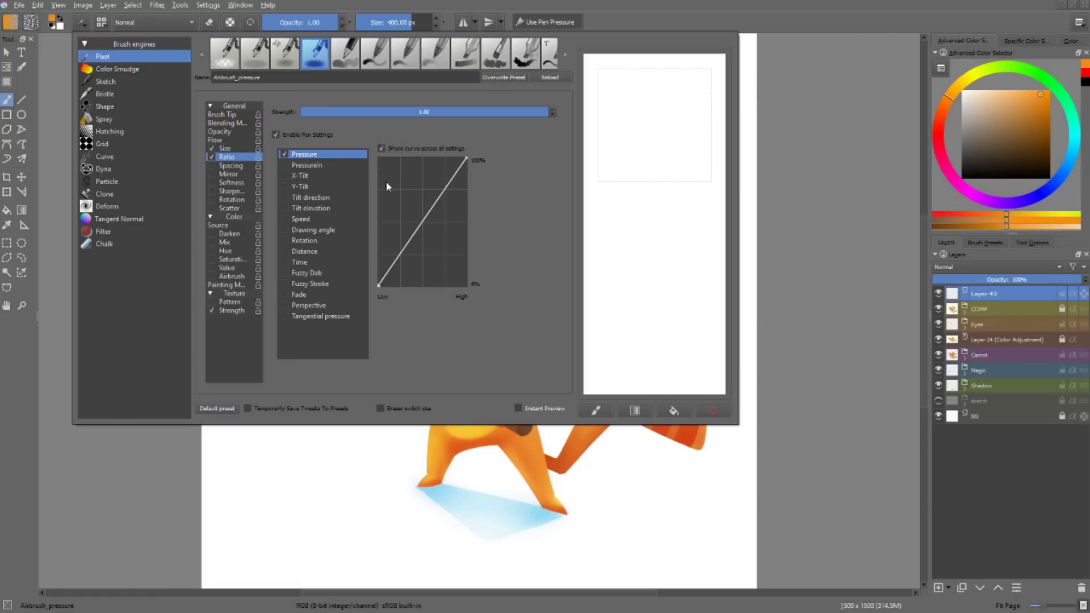
{"action": "left_click_drag", "start_coordinate": [466, 159], "coordinate": [467, 227]}
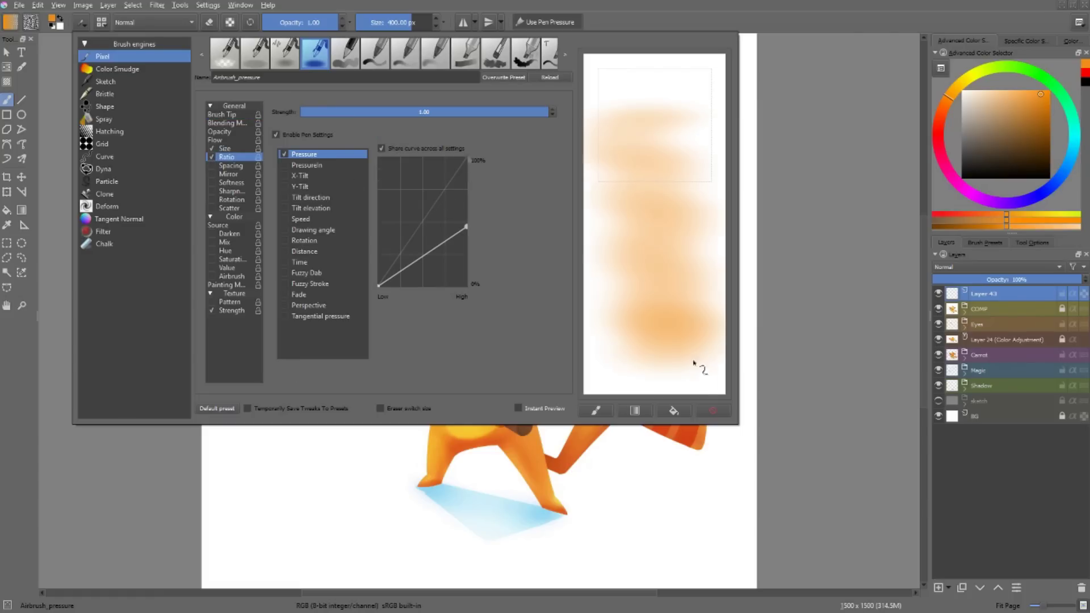
{"action": "left_click", "coordinate": [241, 115]}
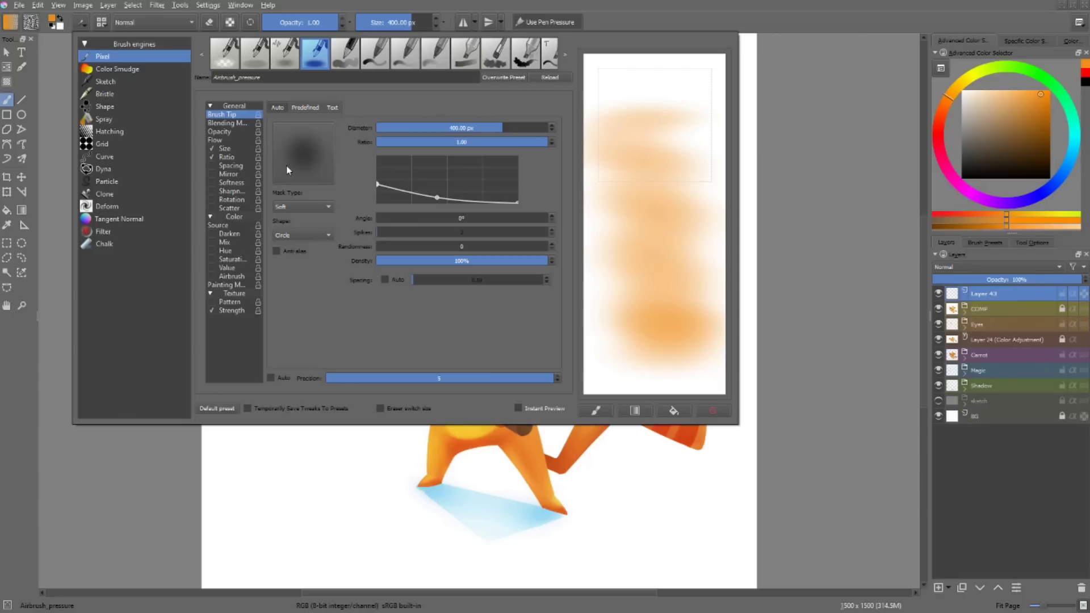
{"action": "left_click", "coordinate": [721, 411]}
{"action": "mouse_move", "coordinate": [639, 120]}
{"action": "left_mouse_down"}
{"action": "mouse_move", "coordinate": [630, 177]}
{"action": "mouse_move", "coordinate": [683, 333]}
{"action": "left_mouse_up"}
{"action": "left_click", "coordinate": [712, 411]}
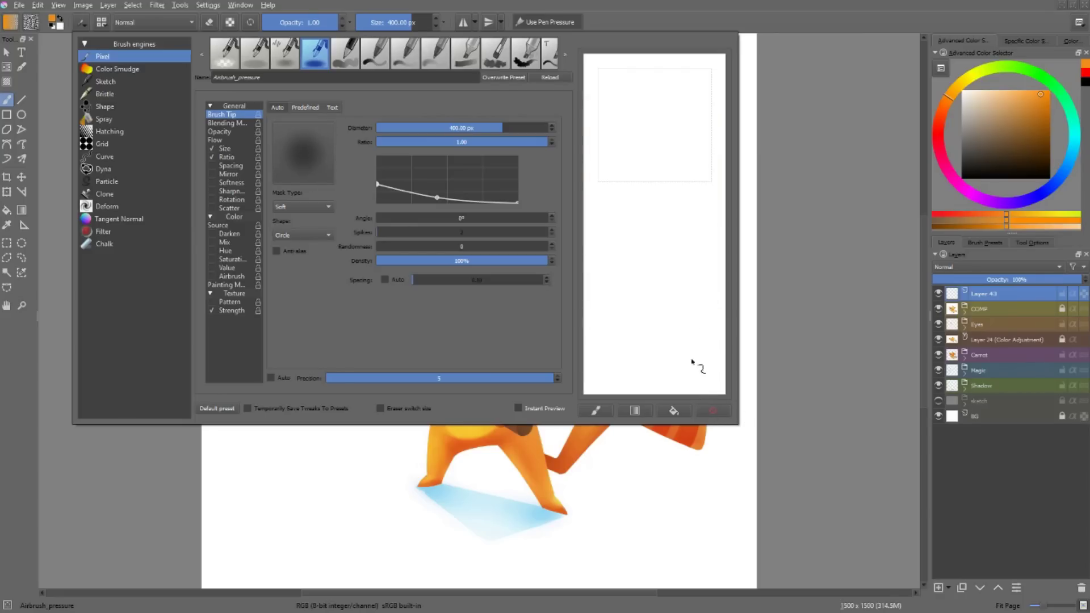
Step: Lower the Ratio strength to 0.33 and test with zigzag strokes on the scratchpad
{"action": "left_click", "coordinate": [237, 158]}
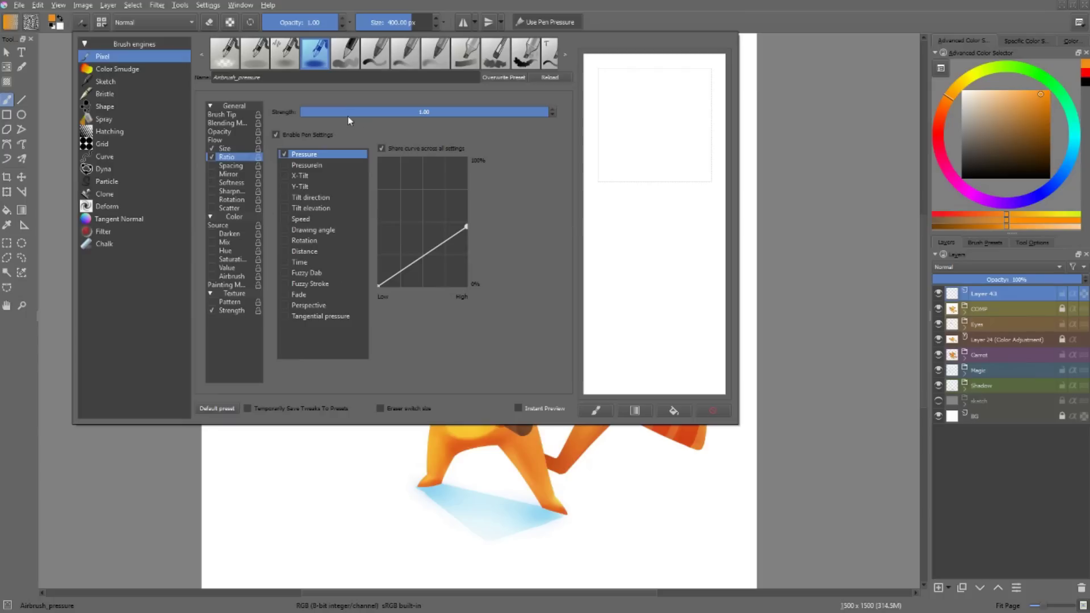
{"action": "left_click_drag", "start_coordinate": [454, 113], "coordinate": [384, 106]}
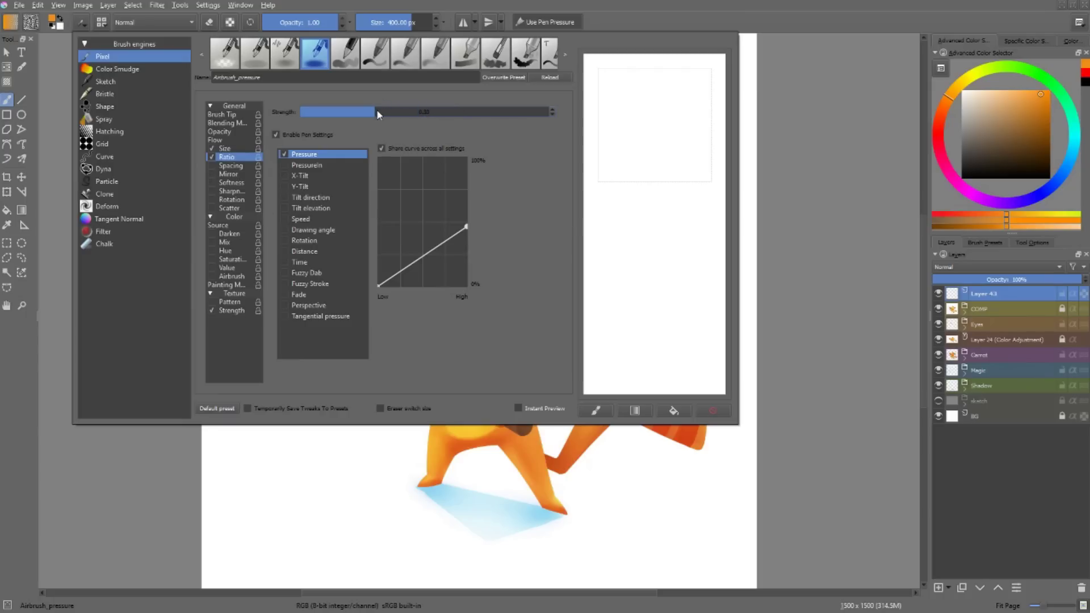
{"action": "mouse_move", "coordinate": [619, 103]}
{"action": "left_mouse_down"}
{"action": "mouse_move", "coordinate": [632, 121]}
{"action": "mouse_move", "coordinate": [656, 316]}
{"action": "mouse_move", "coordinate": [681, 329]}
{"action": "left_mouse_up"}
{"action": "left_click", "coordinate": [710, 412]}
Step: Drive Ratio with Fuzzy Stroke instead of Pressure at about 0.55 strength, testing on the scratchpad
{"action": "left_click", "coordinate": [285, 283]}
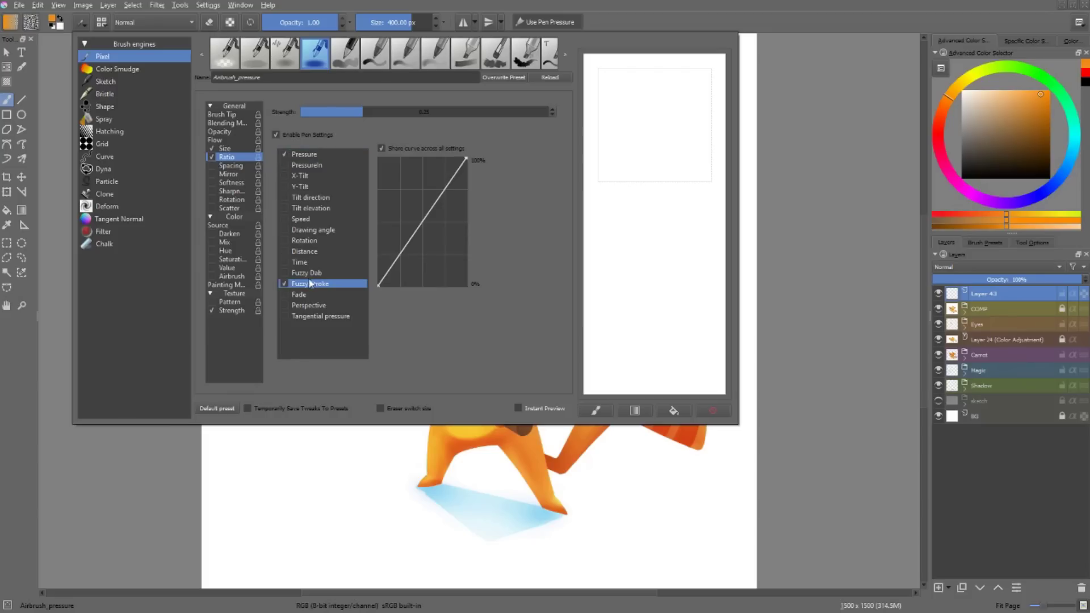
{"action": "left_click", "coordinate": [284, 153]}
{"action": "left_click", "coordinate": [302, 283]}
{"action": "mouse_move", "coordinate": [401, 110]}
{"action": "left_mouse_down"}
{"action": "mouse_move", "coordinate": [439, 113]}
{"action": "mouse_move", "coordinate": [385, 112]}
{"action": "left_mouse_up"}
{"action": "mouse_move", "coordinate": [657, 97]}
{"action": "left_mouse_down"}
{"action": "mouse_move", "coordinate": [642, 153]}
{"action": "mouse_move", "coordinate": [653, 298]}
{"action": "left_mouse_up"}
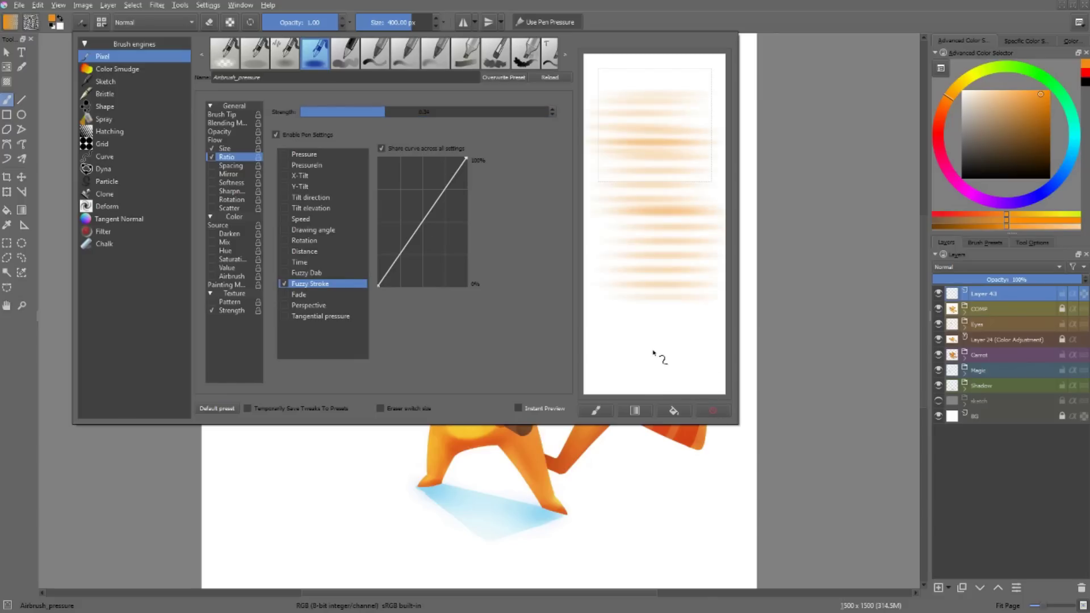
{"action": "left_click", "coordinate": [713, 410]}
{"action": "left_click_drag", "start_coordinate": [658, 80], "coordinate": [670, 315]}
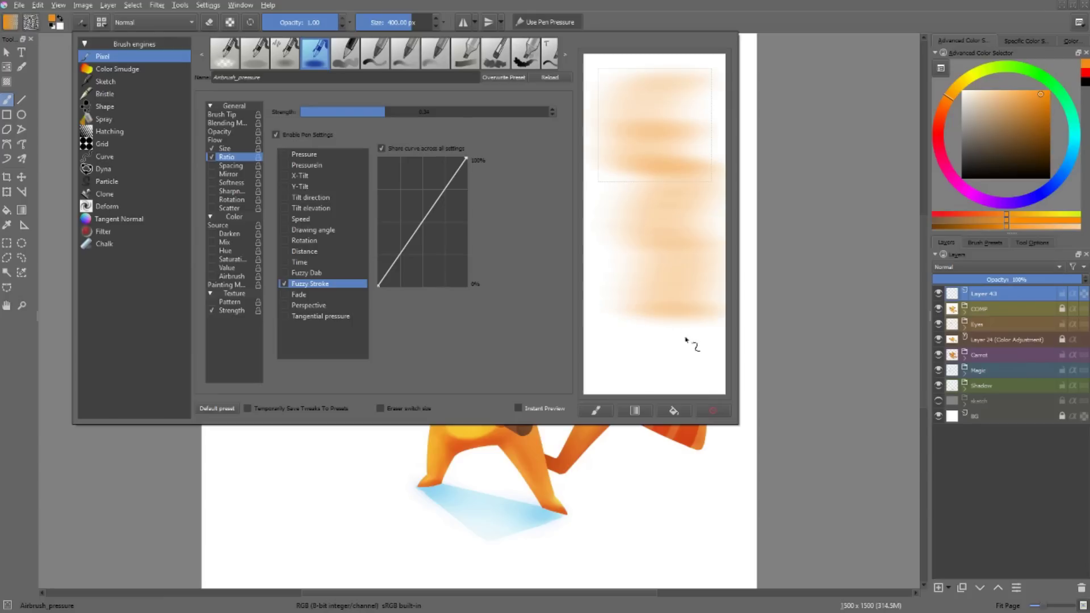
{"action": "left_click", "coordinate": [702, 410]}
{"action": "mouse_move", "coordinate": [661, 85]}
{"action": "left_mouse_down"}
{"action": "mouse_move", "coordinate": [653, 195]}
{"action": "mouse_move", "coordinate": [635, 316]}
{"action": "mouse_move", "coordinate": [651, 368]}
{"action": "left_mouse_up"}
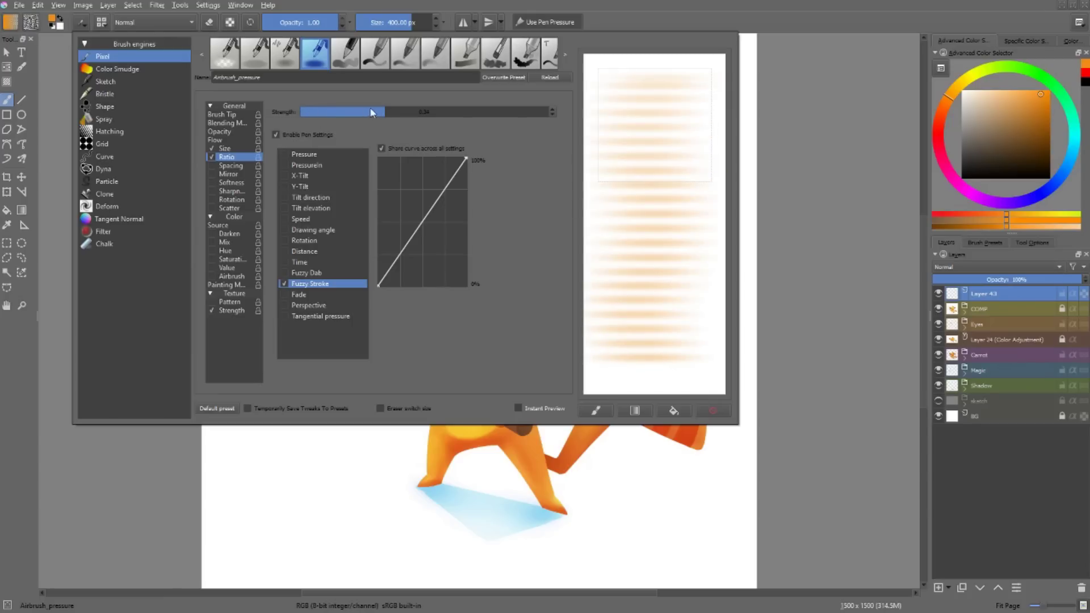
Step: Raise Ratio strength to 0.87, swap Fuzzy Stroke for Fuzzy Dab, and paint a test stroke
{"action": "left_click_drag", "start_coordinate": [390, 113], "coordinate": [519, 116]}
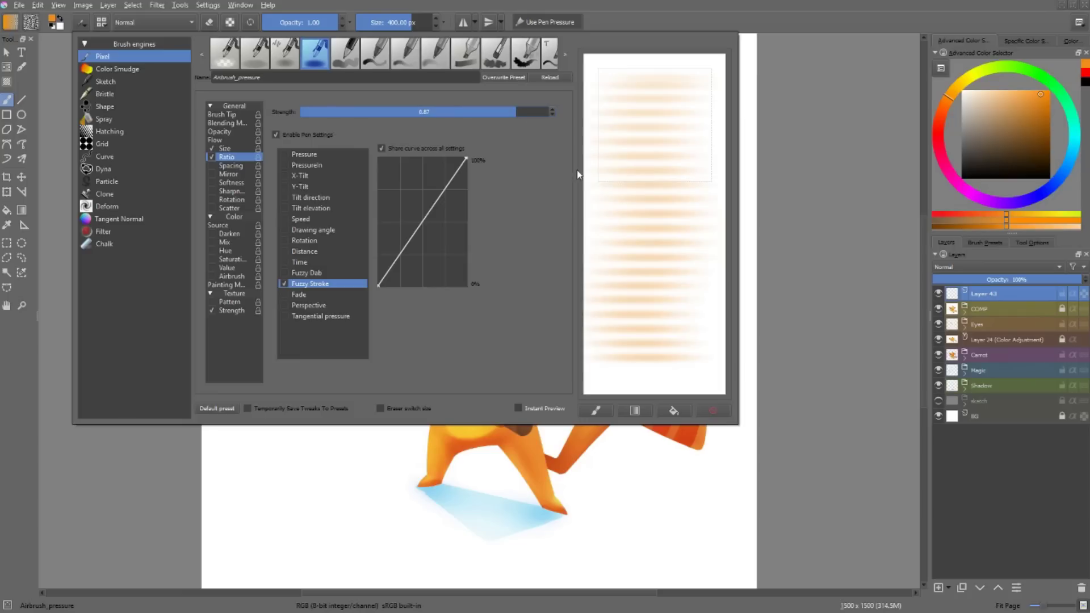
{"action": "left_click", "coordinate": [713, 410]}
{"action": "left_click_drag", "start_coordinate": [658, 91], "coordinate": [666, 78]}
{"action": "left_click", "coordinate": [713, 410]}
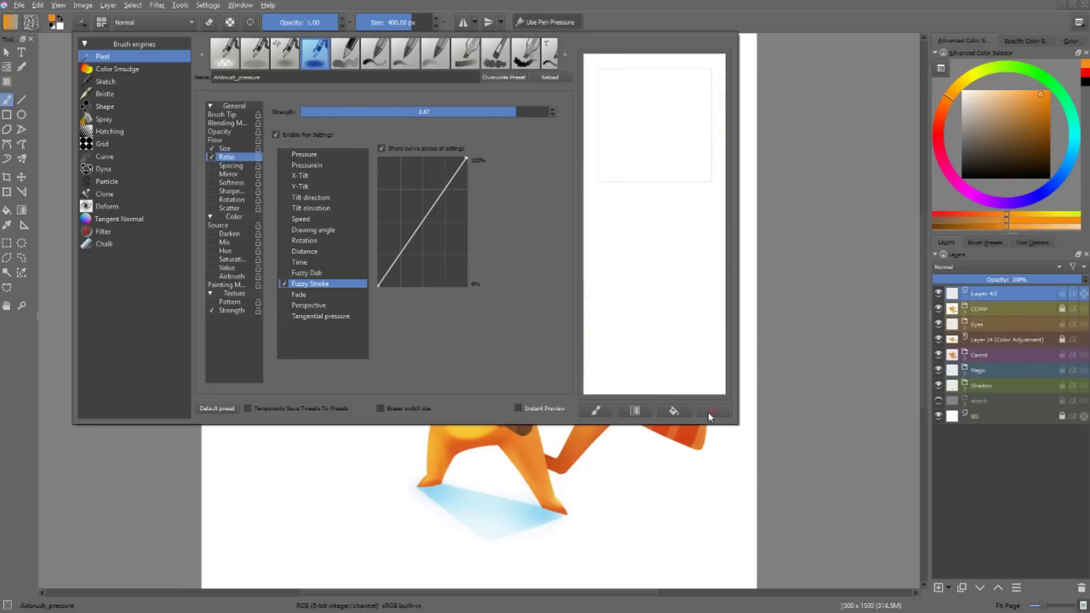
{"action": "left_click", "coordinate": [285, 273]}
{"action": "left_click", "coordinate": [284, 284]}
{"action": "left_click", "coordinate": [295, 273]}
{"action": "mouse_move", "coordinate": [643, 83]}
{"action": "left_mouse_down"}
{"action": "mouse_move", "coordinate": [656, 189]}
{"action": "mouse_move", "coordinate": [637, 335]}
{"action": "mouse_move", "coordinate": [666, 375]}
{"action": "left_mouse_up"}
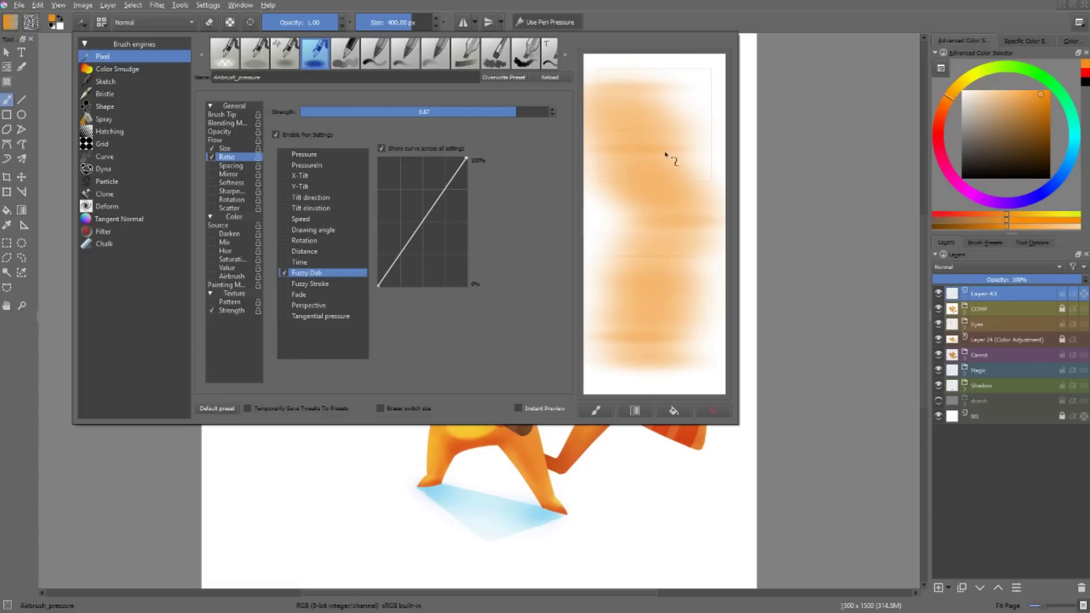
Step: Switch Ratio back to Fuzzy Stroke, then disable the Ratio option
{"action": "left_click", "coordinate": [712, 410]}
{"action": "left_click", "coordinate": [284, 283]}
{"action": "left_click", "coordinate": [283, 273]}
{"action": "left_click", "coordinate": [286, 284]}
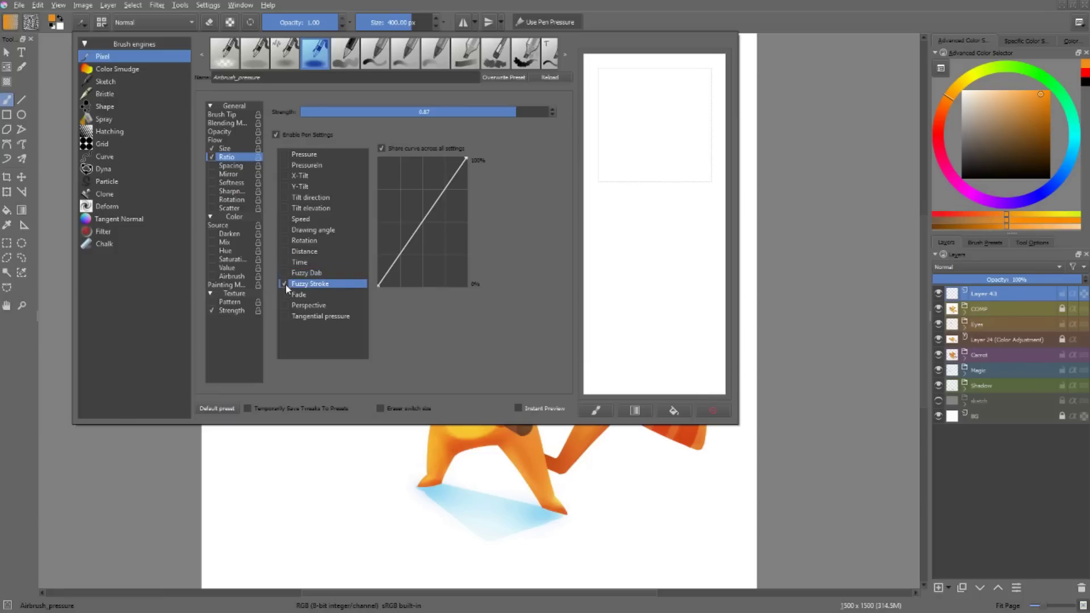
{"action": "left_click", "coordinate": [212, 156]}
Step: Enable Hue driven by Fuzzy Stroke instead of Pressure, reshape its curve, and test on the scratchpad
{"action": "left_click", "coordinate": [212, 250]}
{"action": "left_click", "coordinate": [284, 284]}
{"action": "left_click", "coordinate": [284, 154]}
{"action": "mouse_move", "coordinate": [683, 107]}
{"action": "left_mouse_down"}
{"action": "mouse_move", "coordinate": [664, 201]}
{"action": "mouse_move", "coordinate": [658, 369]}
{"action": "left_mouse_up"}
{"action": "left_click", "coordinate": [713, 410]}
{"action": "left_click_drag", "start_coordinate": [379, 283], "coordinate": [389, 383]}
{"action": "left_click_drag", "start_coordinate": [379, 285], "coordinate": [378, 229]}
{"action": "left_click_drag", "start_coordinate": [464, 159], "coordinate": [473, 215]}
{"action": "mouse_move", "coordinate": [675, 110]}
{"action": "left_mouse_down"}
{"action": "mouse_move", "coordinate": [658, 173]}
{"action": "mouse_move", "coordinate": [667, 80]}
{"action": "mouse_move", "coordinate": [696, 199]}
{"action": "mouse_move", "coordinate": [672, 142]}
{"action": "mouse_move", "coordinate": [655, 227]}
{"action": "mouse_move", "coordinate": [616, 287]}
{"action": "mouse_move", "coordinate": [643, 340]}
{"action": "left_mouse_up"}
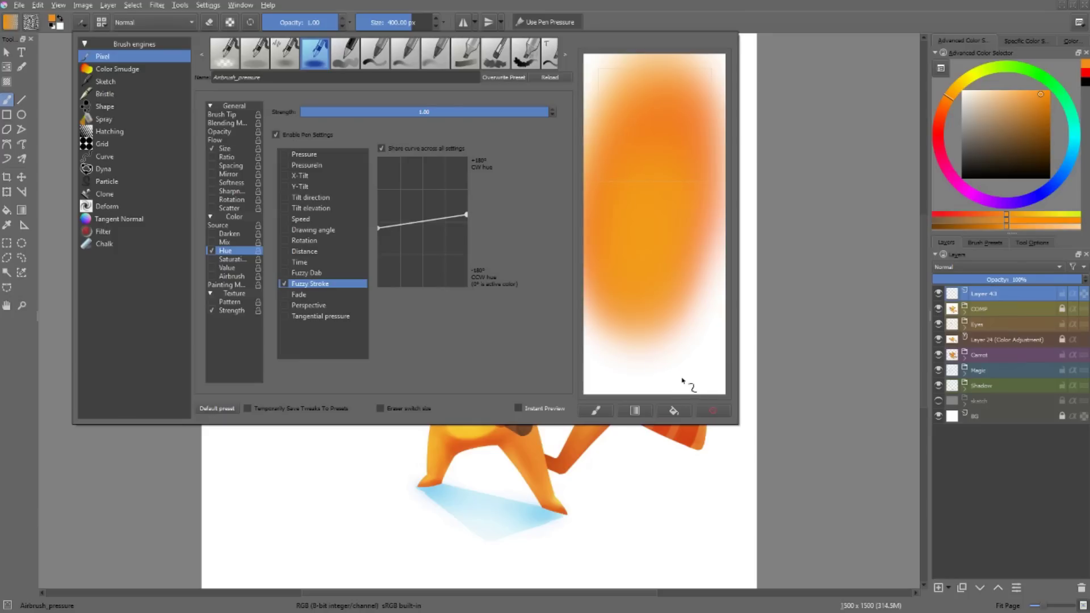
{"action": "left_click", "coordinate": [713, 410]}
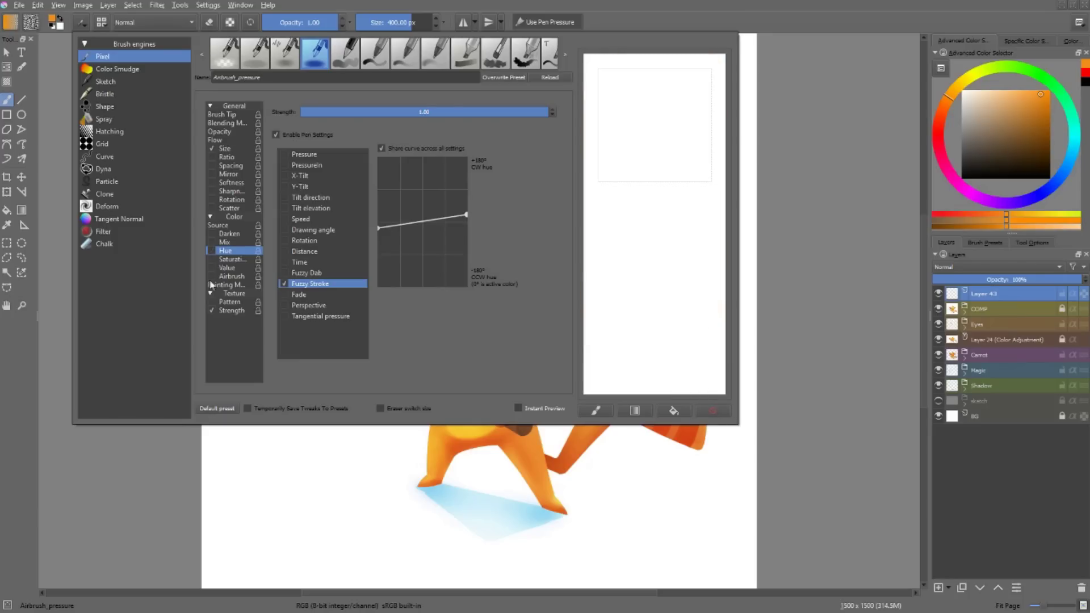
Step: Switch to the Color Smudge engine, inspect Color Rate and Smudge Length, and close the editor
{"action": "left_click", "coordinate": [136, 69]}
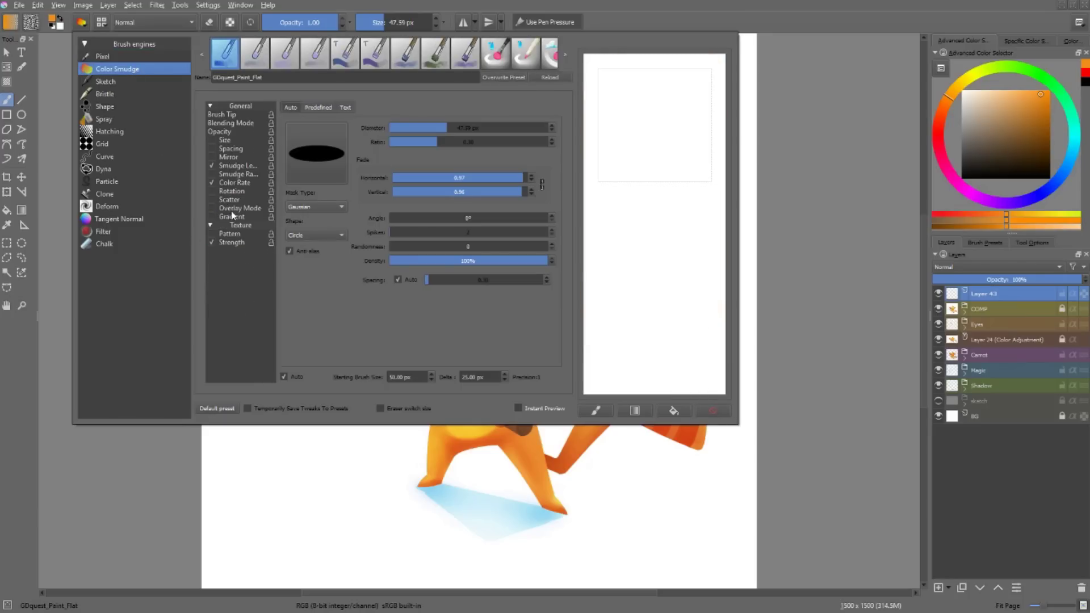
{"action": "left_click", "coordinate": [235, 183]}
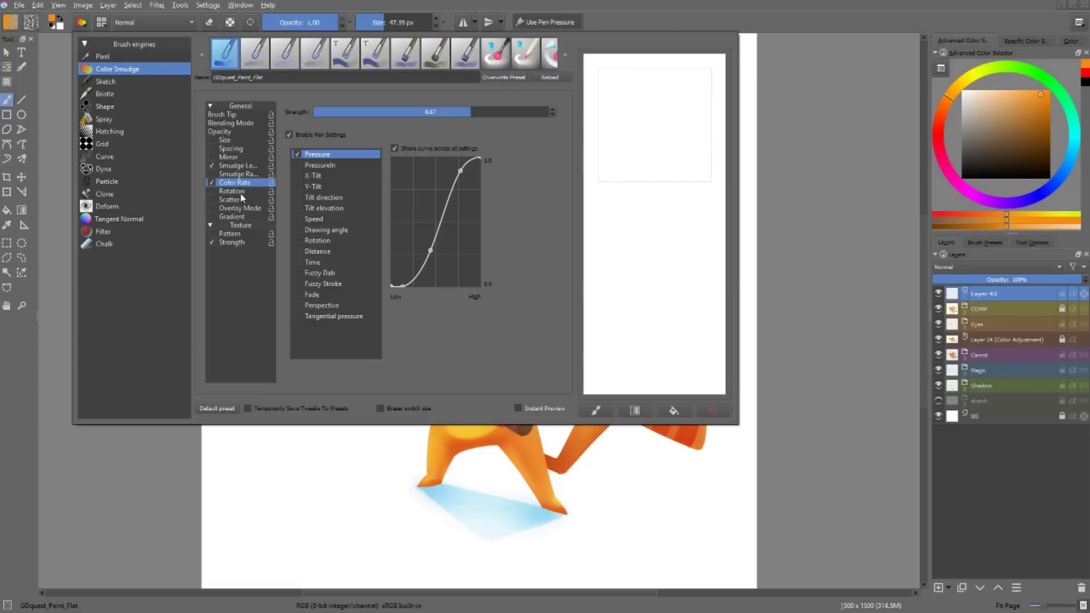
{"action": "left_click", "coordinate": [237, 166]}
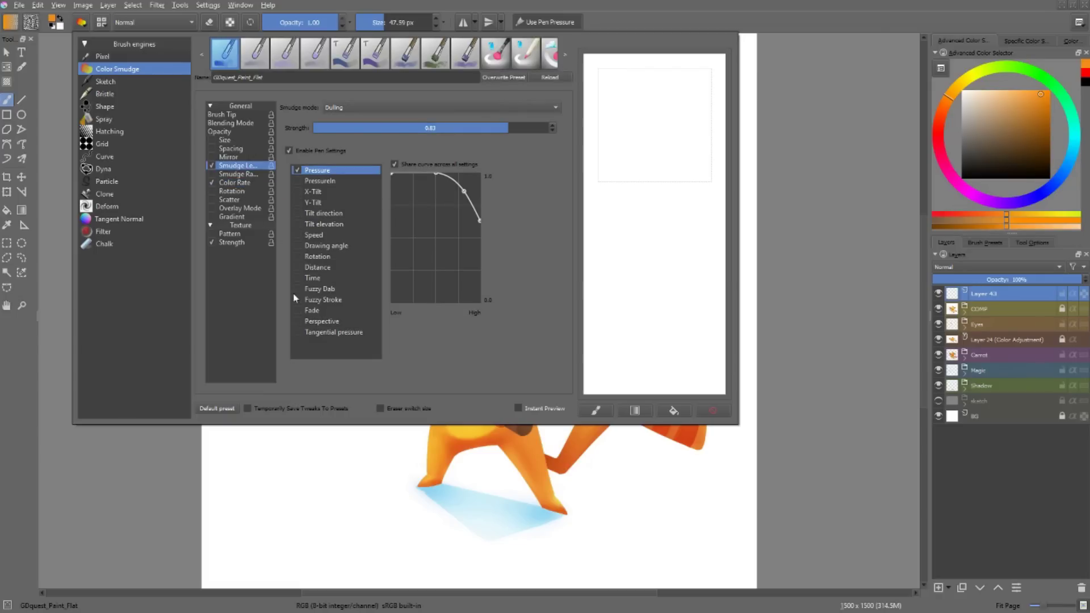
{"action": "left_click", "coordinate": [829, 197]}
Step: Create a merged copy of the visible image and apply the Threshold filter, adjusting the level around 101
{"action": "key", "text": "shift+alt+e"}
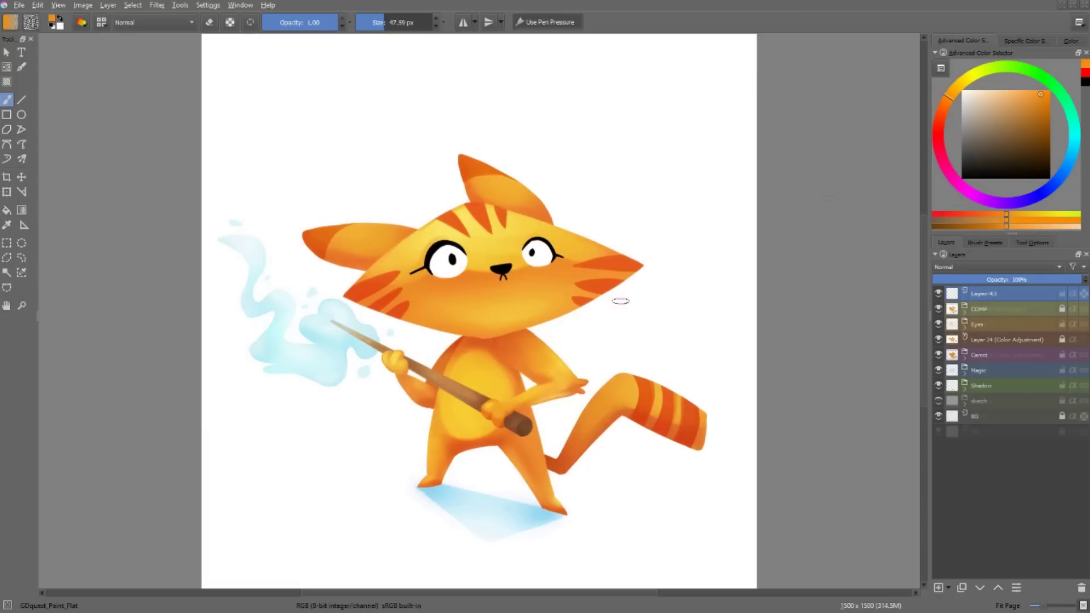
{"action": "left_click", "coordinate": [156, 5]}
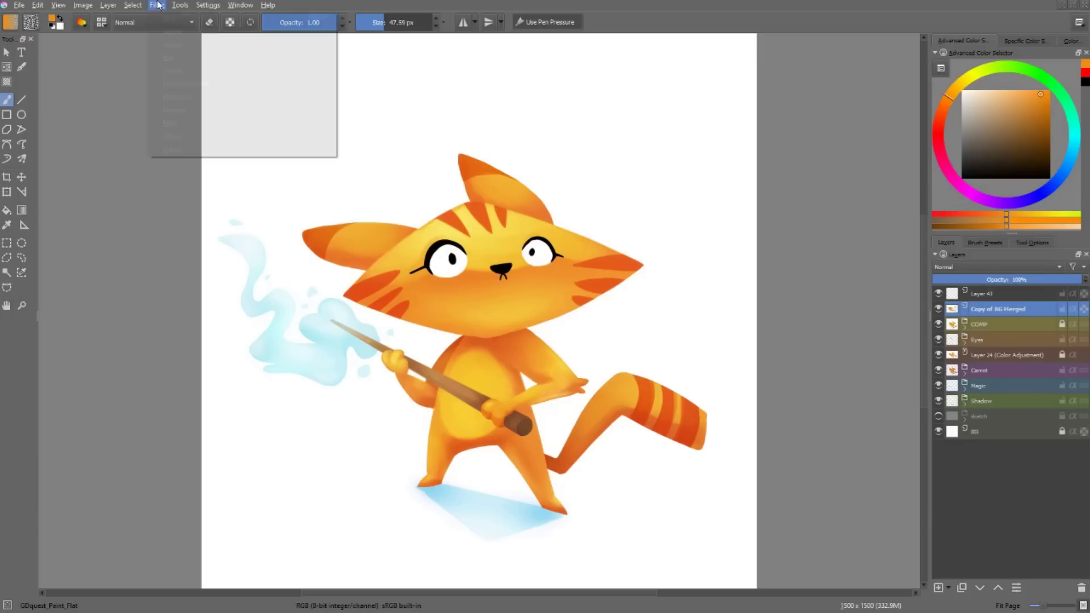
{"action": "mouse_move", "coordinate": [192, 33]}
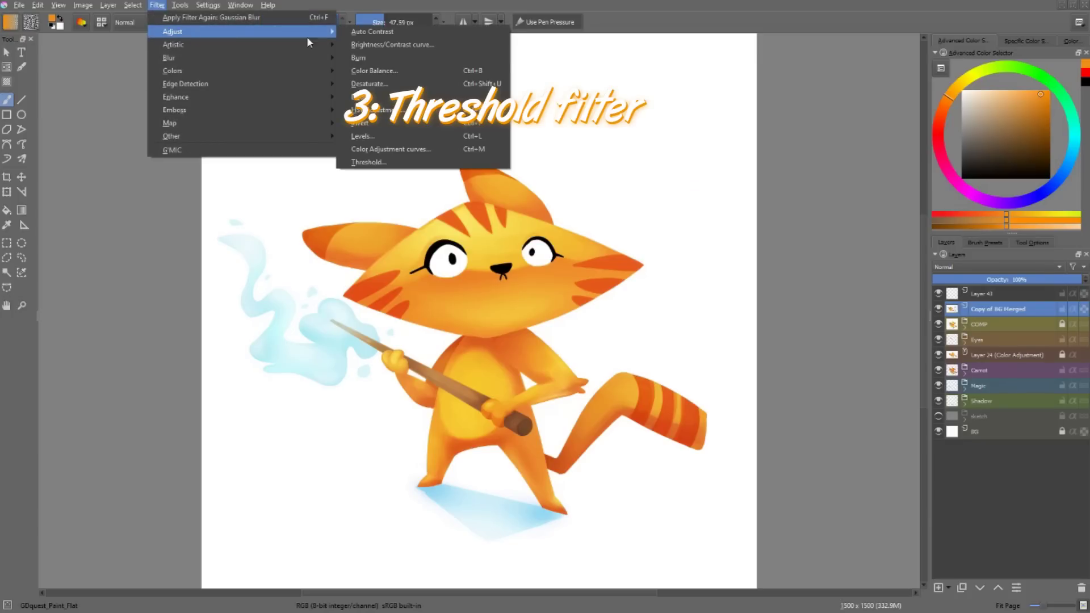
{"action": "left_click", "coordinate": [378, 164]}
{"action": "left_click_drag", "start_coordinate": [554, 154], "coordinate": [826, 78]}
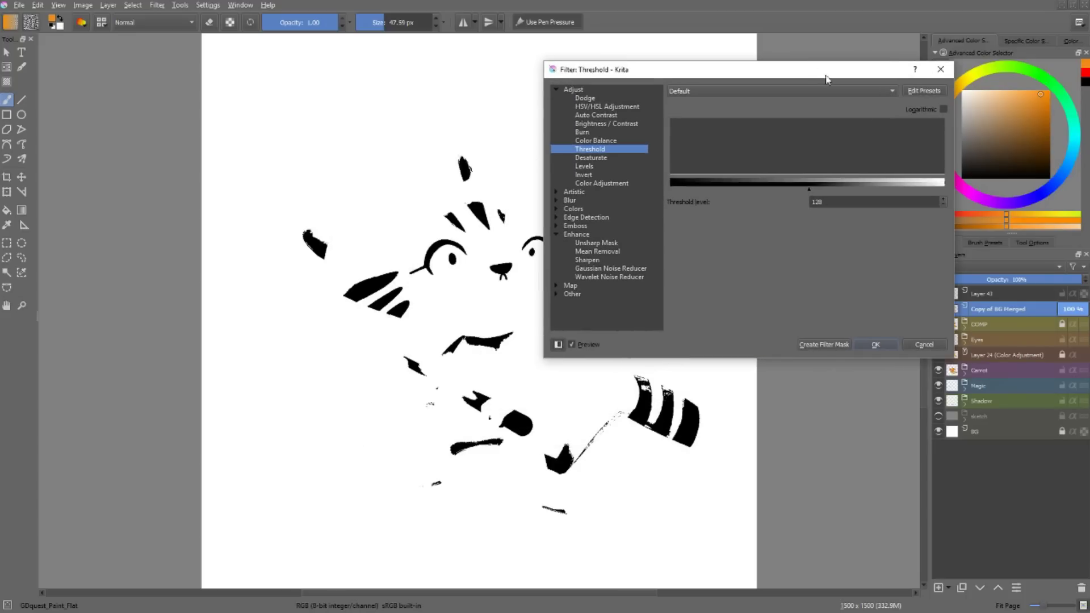
{"action": "left_click_drag", "start_coordinate": [808, 189], "coordinate": [778, 191]}
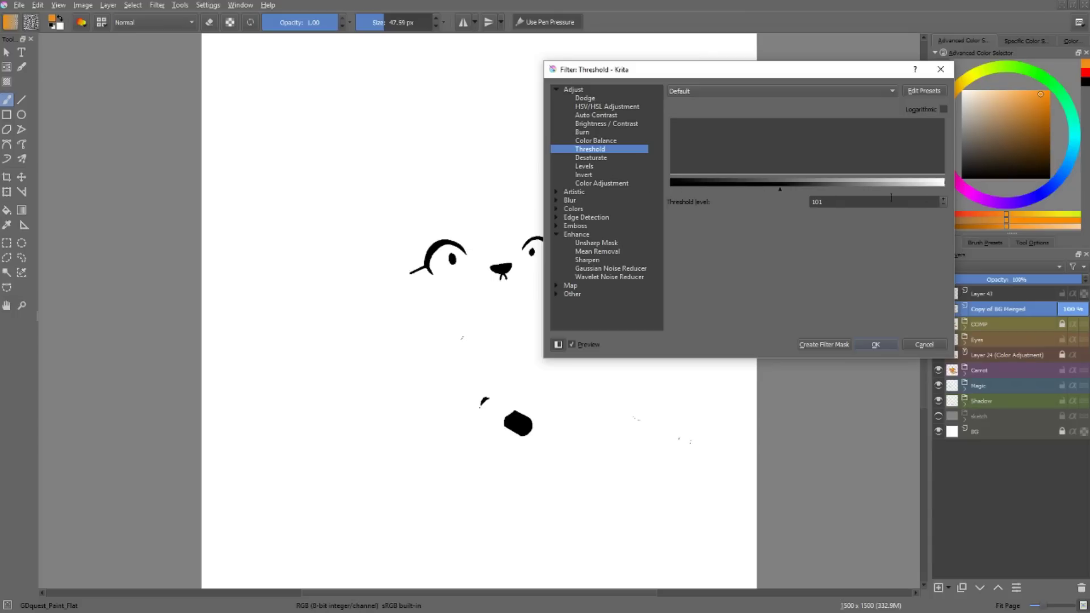
{"action": "left_click_drag", "start_coordinate": [790, 189], "coordinate": [800, 191]}
{"action": "mouse_move", "coordinate": [849, 189]}
{"action": "left_mouse_down"}
{"action": "mouse_move", "coordinate": [883, 190]}
{"action": "mouse_move", "coordinate": [845, 190]}
{"action": "left_mouse_up"}
{"action": "left_click", "coordinate": [875, 344]}
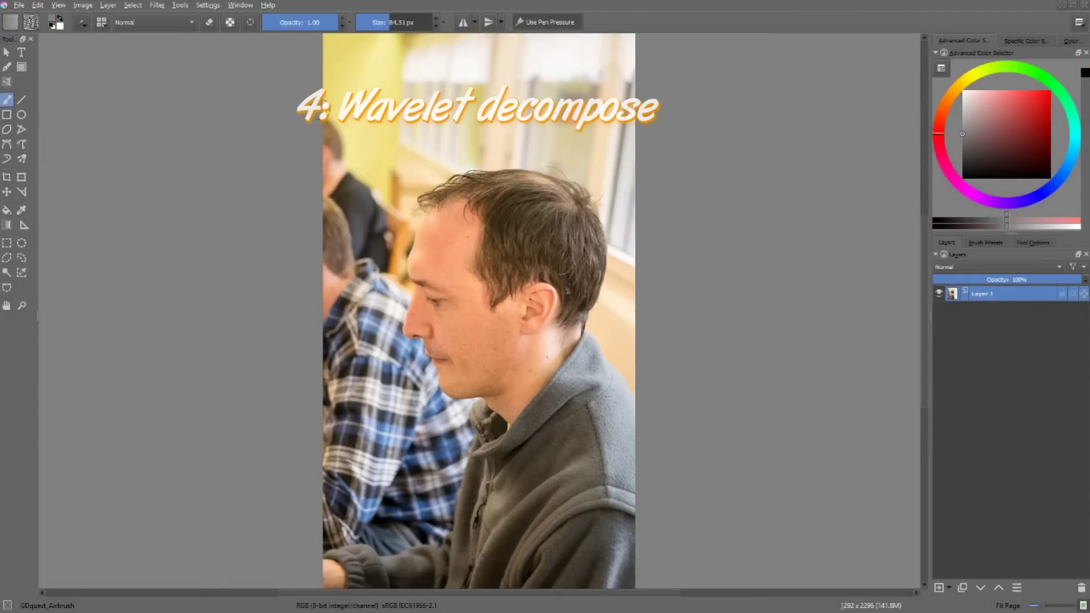
Step: Decompose the portrait photo with Image > Wavelet Decompose using 5 wavelet scales
{"action": "left_click", "coordinate": [84, 5]}
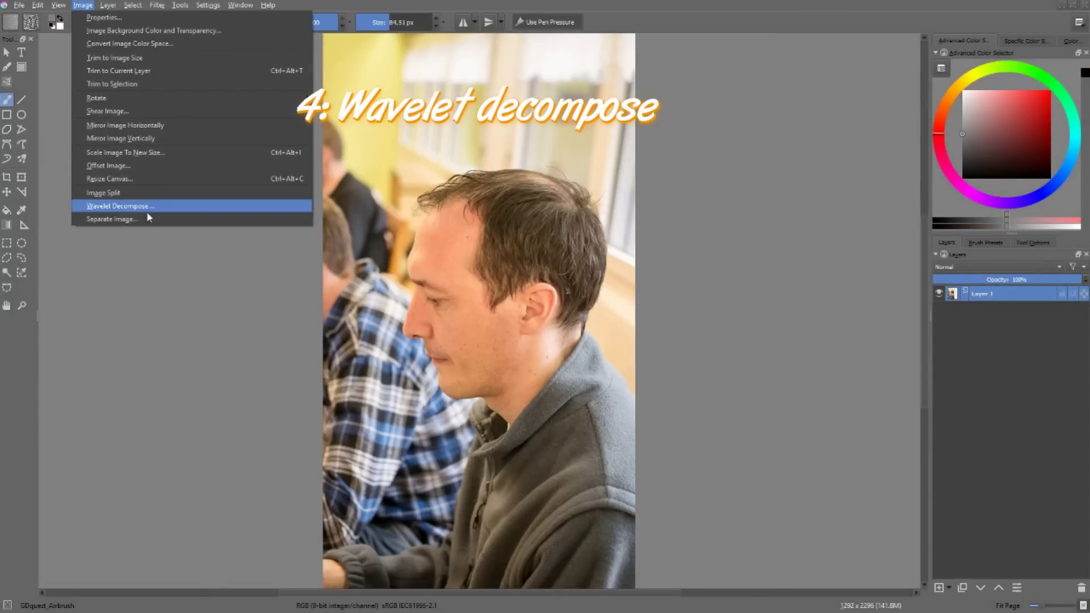
{"action": "left_click", "coordinate": [119, 206]}
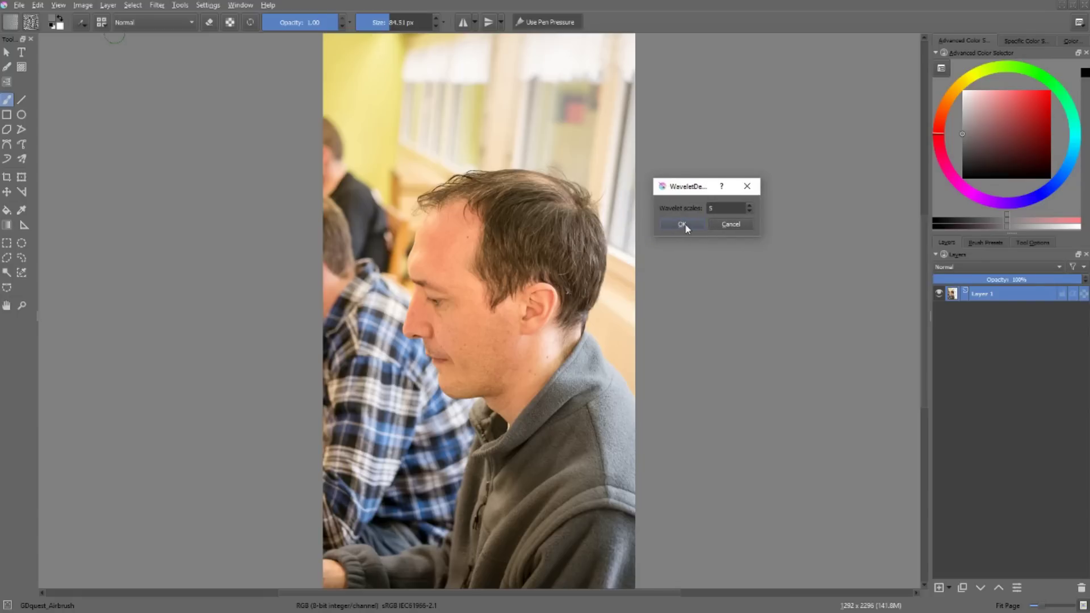
{"action": "left_click", "coordinate": [682, 227]}
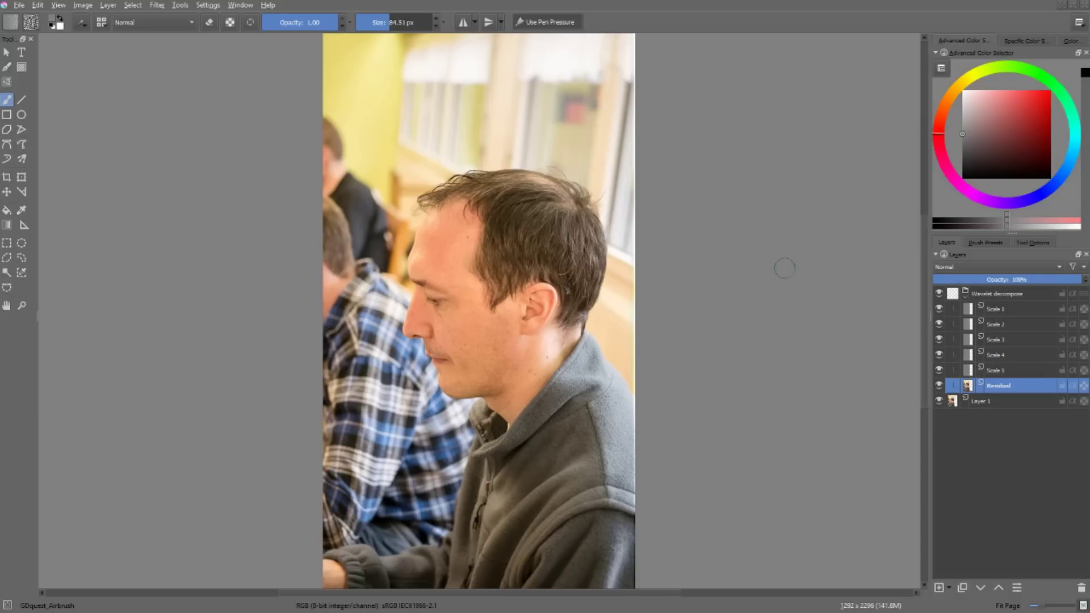
Step: Zoom in on the man's face and toggle the Scale 3 and Scale 1 layers to compare detail
{"action": "left_click", "coordinate": [939, 339]}
{"action": "left_click", "coordinate": [939, 339]}
{"action": "left_click", "coordinate": [1000, 354]}
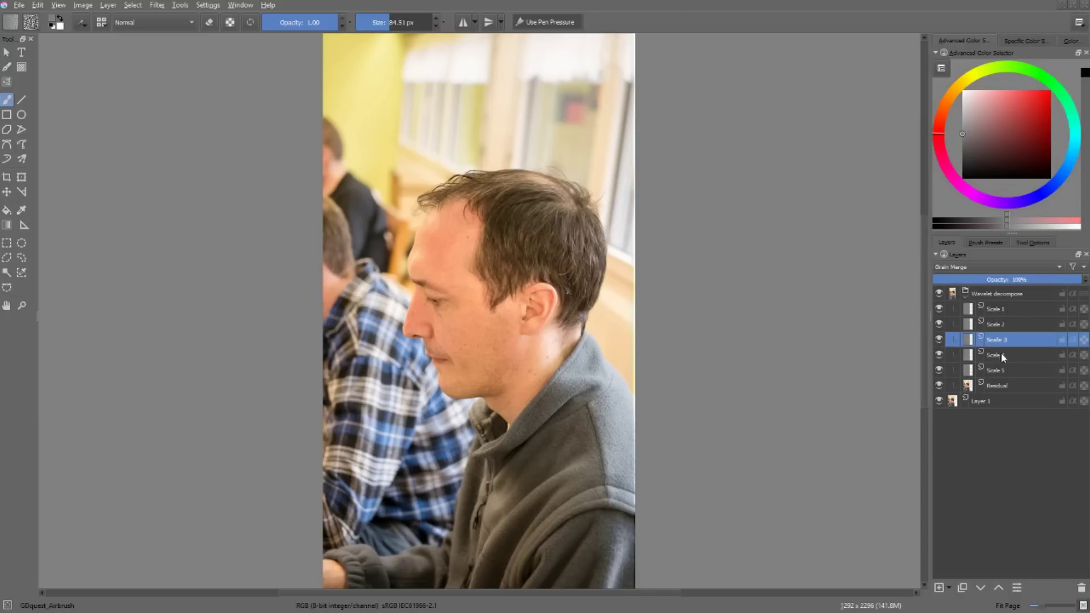
{"action": "key", "text": "ctrl+plus"}
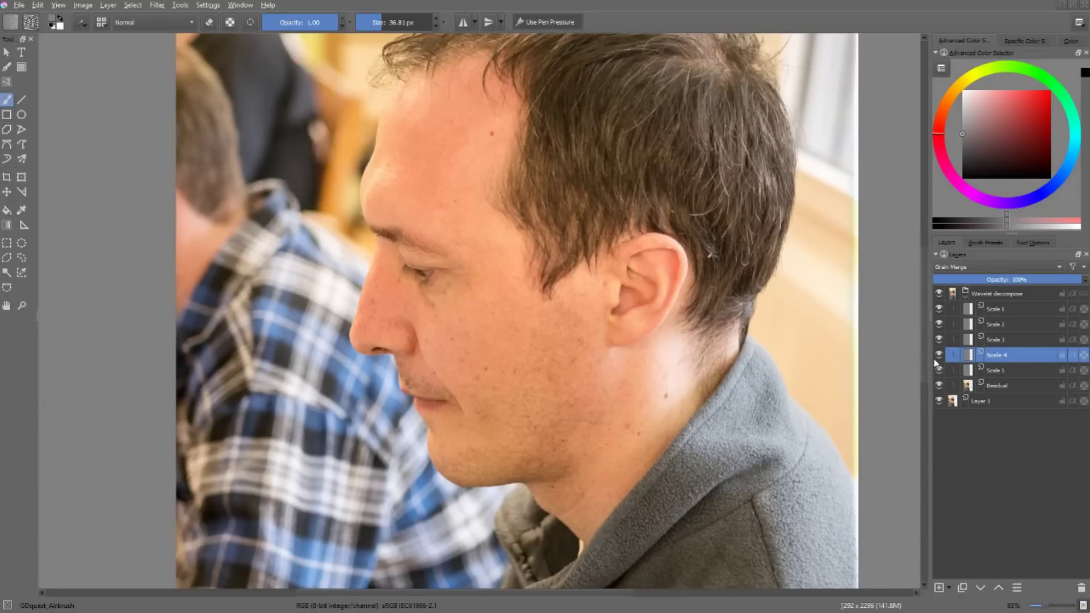
{"action": "left_click", "coordinate": [955, 340]}
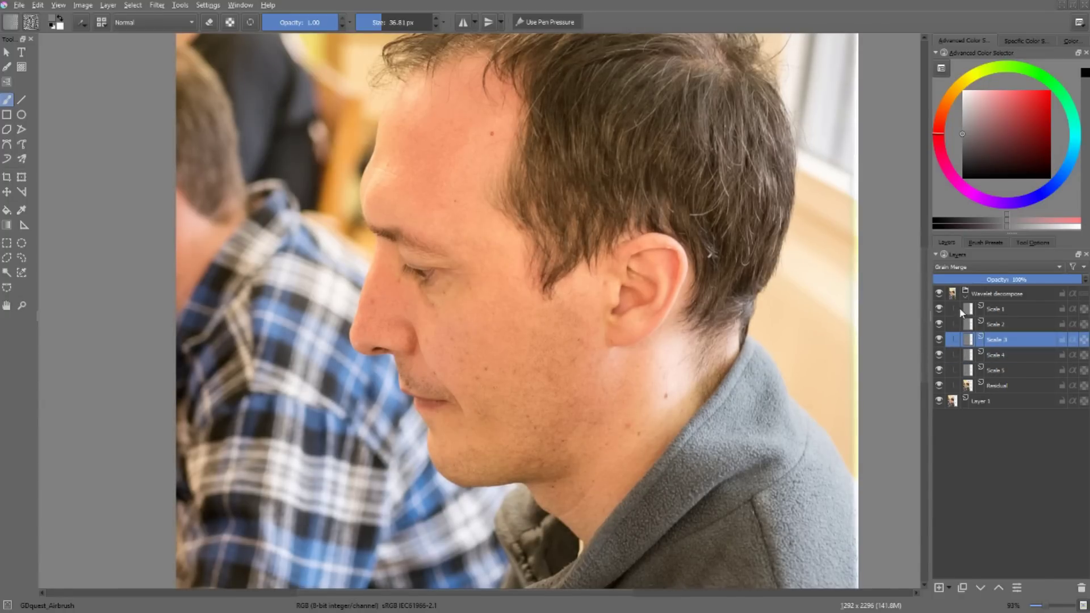
{"action": "left_click", "coordinate": [938, 309]}
{"action": "left_click", "coordinate": [938, 309]}
{"action": "left_click", "coordinate": [938, 309]}
{"action": "left_click", "coordinate": [940, 309]}
Step: Toggle Scale 2, Scale 3, Scale 4 and the whole Wavelet decompose group on and off to compare
{"action": "left_click", "coordinate": [938, 324]}
{"action": "left_click", "coordinate": [939, 324]}
{"action": "left_click", "coordinate": [938, 325]}
{"action": "left_click", "coordinate": [938, 324]}
{"action": "left_click", "coordinate": [938, 325]}
{"action": "left_click", "coordinate": [938, 325]}
{"action": "left_click", "coordinate": [938, 340]}
{"action": "left_click", "coordinate": [938, 340]}
{"action": "left_click", "coordinate": [938, 354]}
{"action": "left_click", "coordinate": [938, 355]}
{"action": "left_click", "coordinate": [1001, 356]}
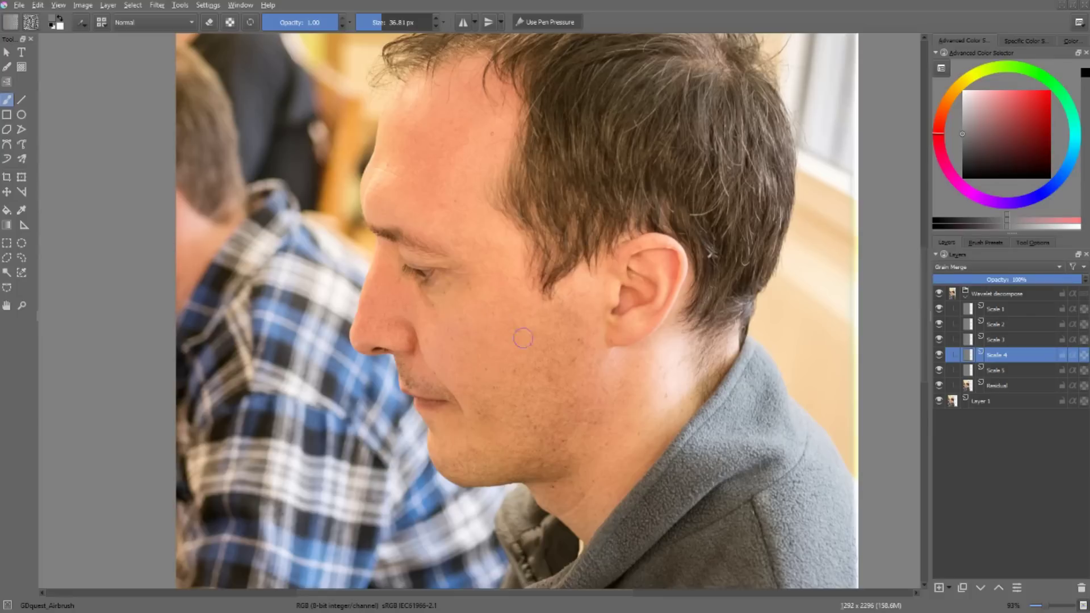
{"action": "left_click", "coordinate": [939, 294]}
{"action": "left_click", "coordinate": [939, 294]}
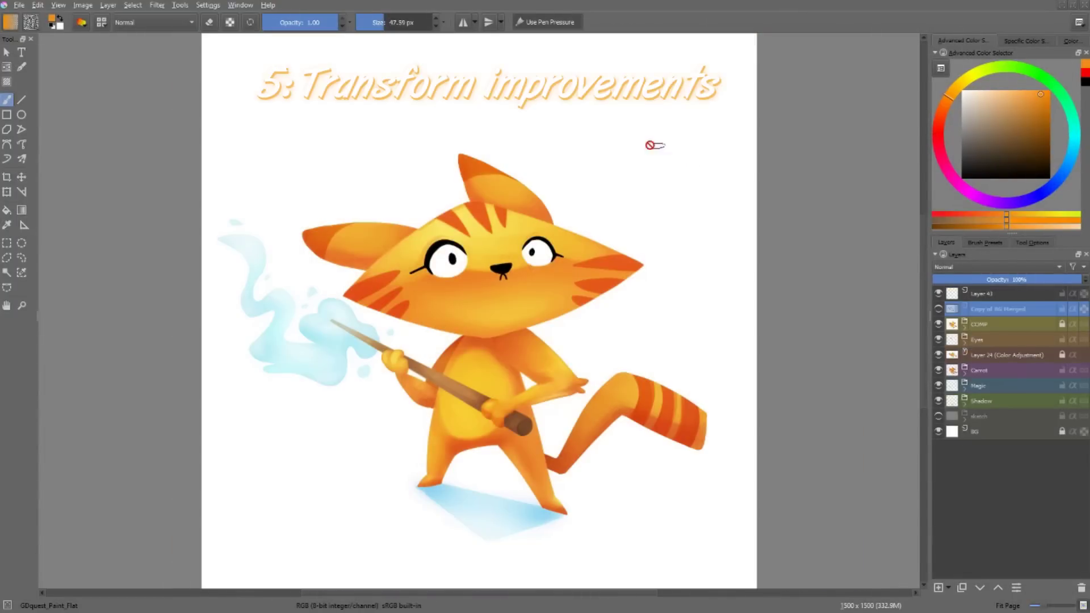
Step: Drag carrot.png from the file folder onto the canvas and insert it as a new layer
{"action": "key", "text": "alt+Tab"}
{"action": "left_click_drag", "start_coordinate": [693, 276], "coordinate": [426, 150]}
{"action": "left_click", "coordinate": [450, 156]}
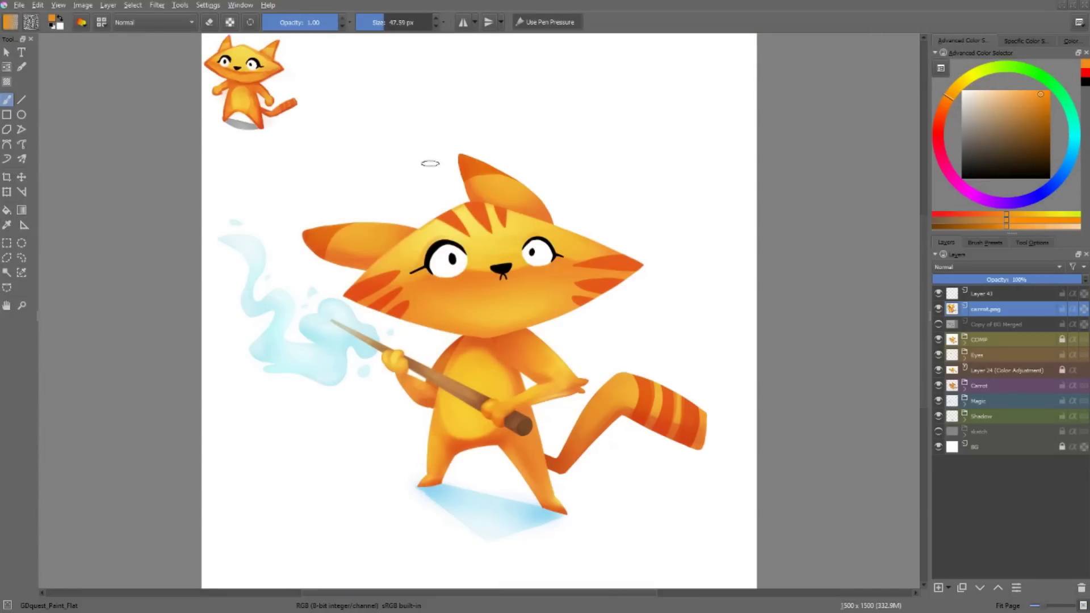
Step: Move the small cat near the top edge beside the big cat's face, with coordinates shown
{"action": "key", "text": "t"}
{"action": "left_click_drag", "start_coordinate": [248, 104], "coordinate": [455, 96]}
{"action": "key", "text": "ctrl+z"}
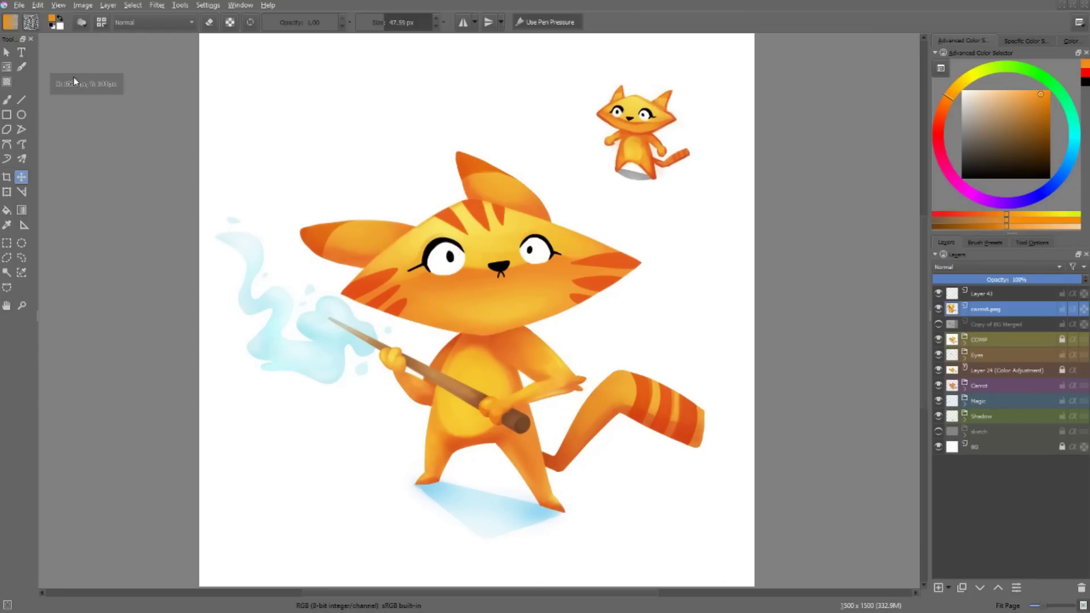
{"action": "left_click_drag", "start_coordinate": [662, 131], "coordinate": [637, 124]}
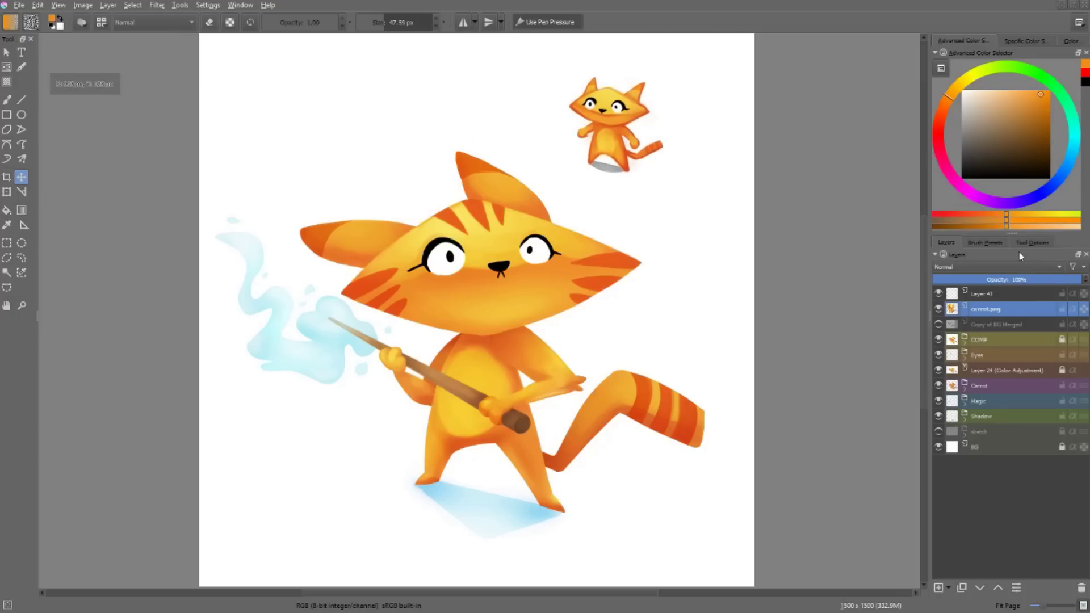
{"action": "left_click", "coordinate": [1031, 242]}
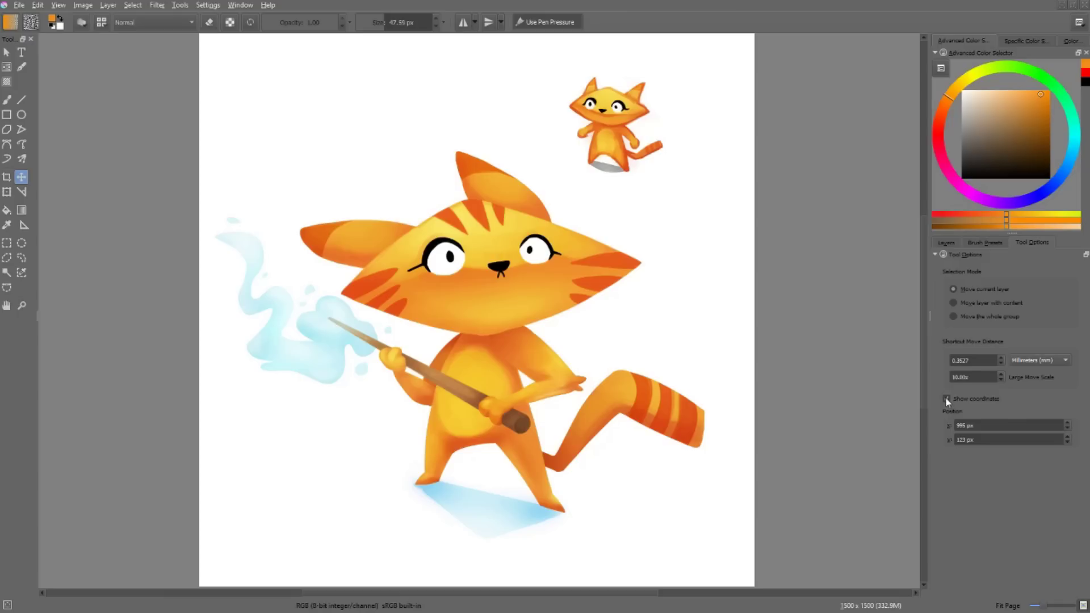
{"action": "left_click_drag", "start_coordinate": [638, 136], "coordinate": [552, 111]}
{"action": "mouse_move", "coordinate": [599, 137]}
{"action": "left_mouse_down"}
{"action": "mouse_move", "coordinate": [664, 156]}
{"action": "mouse_move", "coordinate": [476, 161]}
{"action": "mouse_move", "coordinate": [627, 189]}
{"action": "mouse_move", "coordinate": [622, 283]}
{"action": "mouse_move", "coordinate": [666, 169]}
{"action": "mouse_move", "coordinate": [607, 151]}
{"action": "mouse_move", "coordinate": [386, 165]}
{"action": "mouse_move", "coordinate": [624, 166]}
{"action": "mouse_move", "coordinate": [613, 82]}
{"action": "mouse_move", "coordinate": [600, 278]}
{"action": "mouse_move", "coordinate": [630, 124]}
{"action": "mouse_move", "coordinate": [703, 144]}
{"action": "mouse_move", "coordinate": [470, 128]}
{"action": "mouse_move", "coordinate": [636, 144]}
{"action": "mouse_move", "coordinate": [610, 111]}
{"action": "mouse_move", "coordinate": [606, 145]}
{"action": "left_mouse_up"}
Step: Free-transform the small cat, shifting it slightly left and undoing a sideways rotation
{"action": "key", "text": "ctrl+t"}
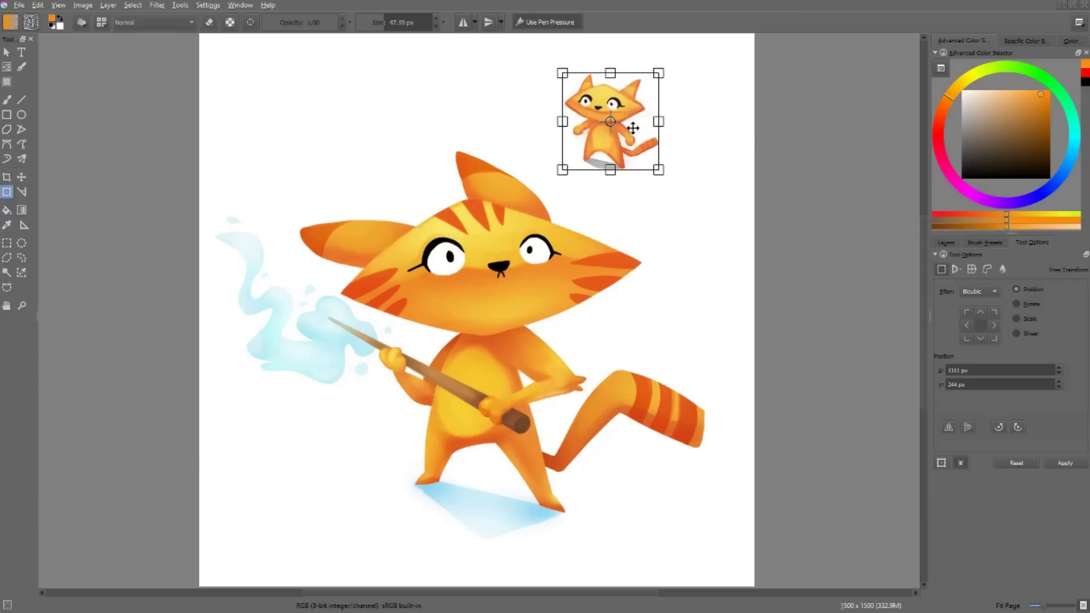
{"action": "mouse_move", "coordinate": [640, 99]}
{"action": "left_mouse_down"}
{"action": "mouse_move", "coordinate": [446, 103]}
{"action": "mouse_move", "coordinate": [689, 114]}
{"action": "mouse_move", "coordinate": [612, 108]}
{"action": "mouse_move", "coordinate": [633, 227]}
{"action": "mouse_move", "coordinate": [635, 84]}
{"action": "mouse_move", "coordinate": [631, 111]}
{"action": "mouse_move", "coordinate": [700, 115]}
{"action": "mouse_move", "coordinate": [632, 63]}
{"action": "mouse_move", "coordinate": [636, 194]}
{"action": "mouse_move", "coordinate": [634, 108]}
{"action": "left_mouse_up"}
{"action": "left_click_drag", "start_coordinate": [699, 77], "coordinate": [692, 140]}
{"action": "key", "text": "ctrl+z"}
Step: Rotate the small cat back and forth in 90° steps, leaving it upright
{"action": "left_click", "coordinate": [1017, 428]}
{"action": "left_click", "coordinate": [999, 429]}
{"action": "left_click", "coordinate": [998, 430]}
{"action": "left_click", "coordinate": [1016, 429]}
{"action": "left_click", "coordinate": [999, 428]}
{"action": "left_click", "coordinate": [1016, 428]}
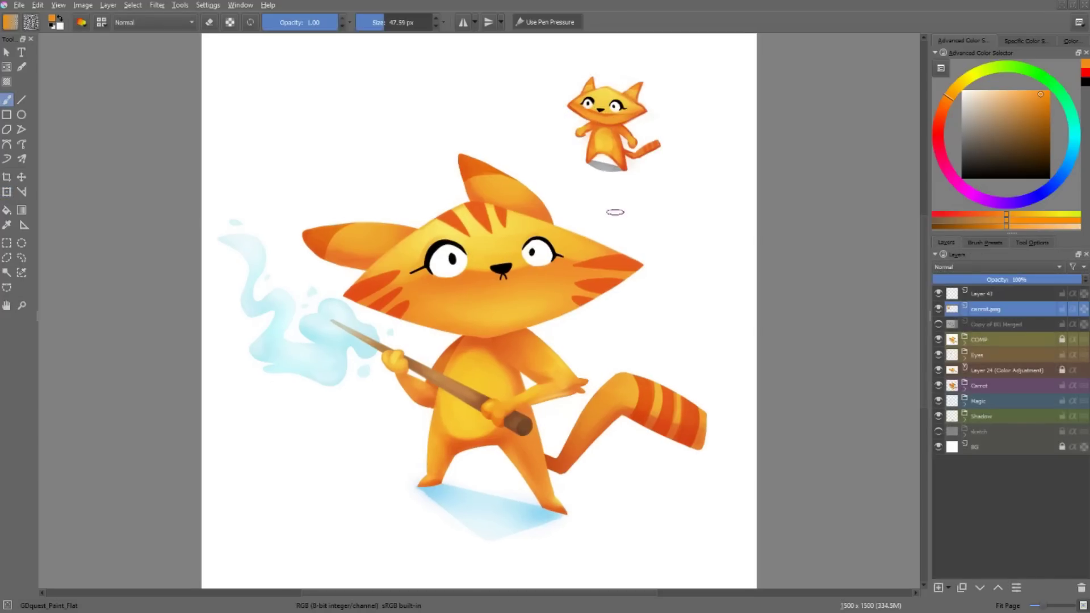
Step: Check the Layer menu, then browse the COMP layer's context menu Group and Convert submenus
{"action": "left_click", "coordinate": [108, 5]}
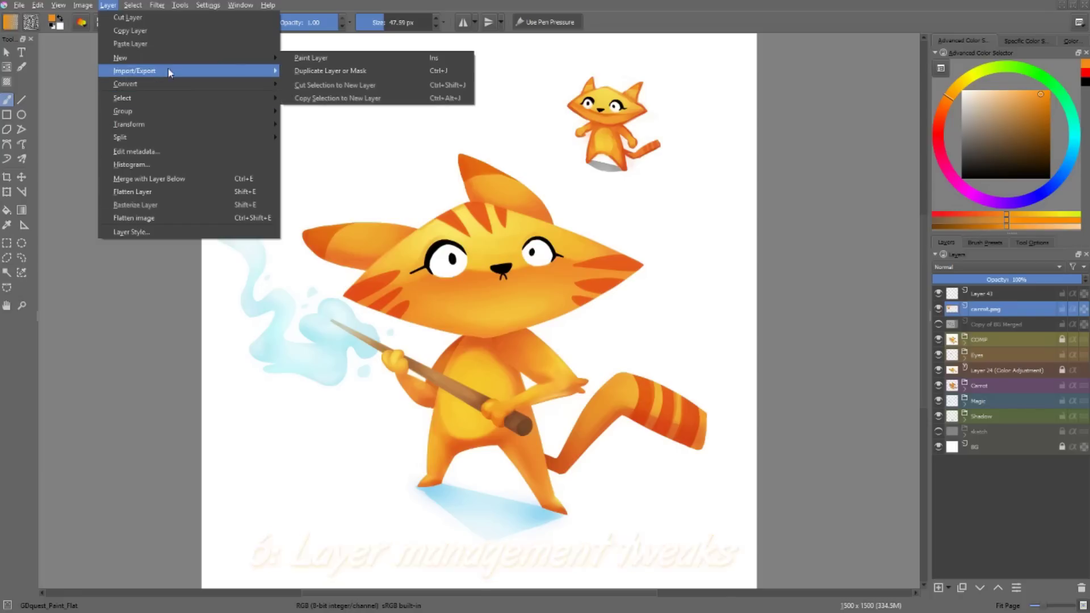
{"action": "mouse_move", "coordinate": [165, 139]}
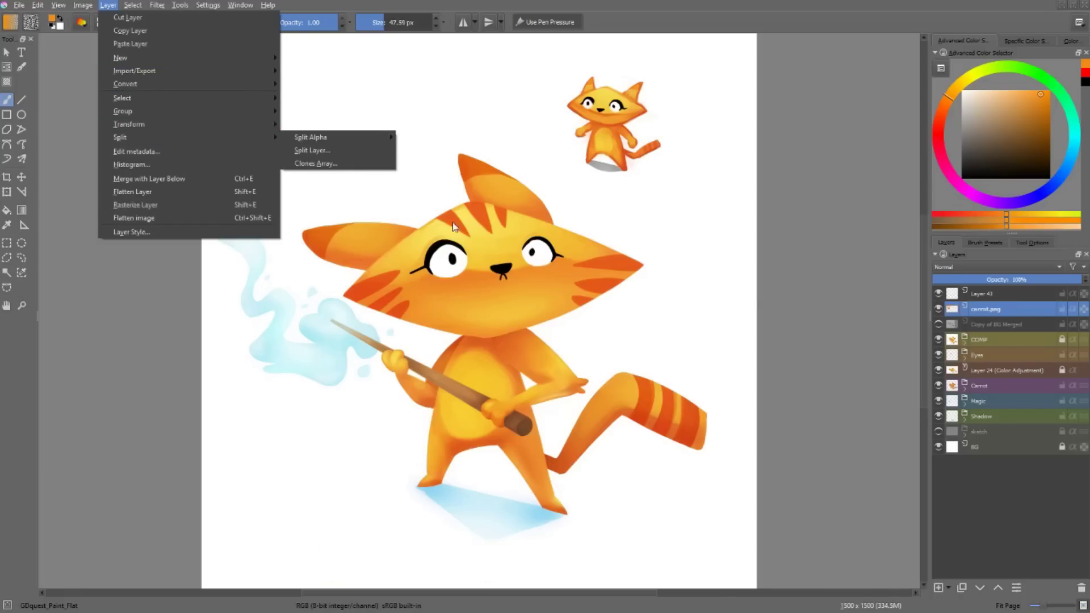
{"action": "right_click", "coordinate": [986, 339]}
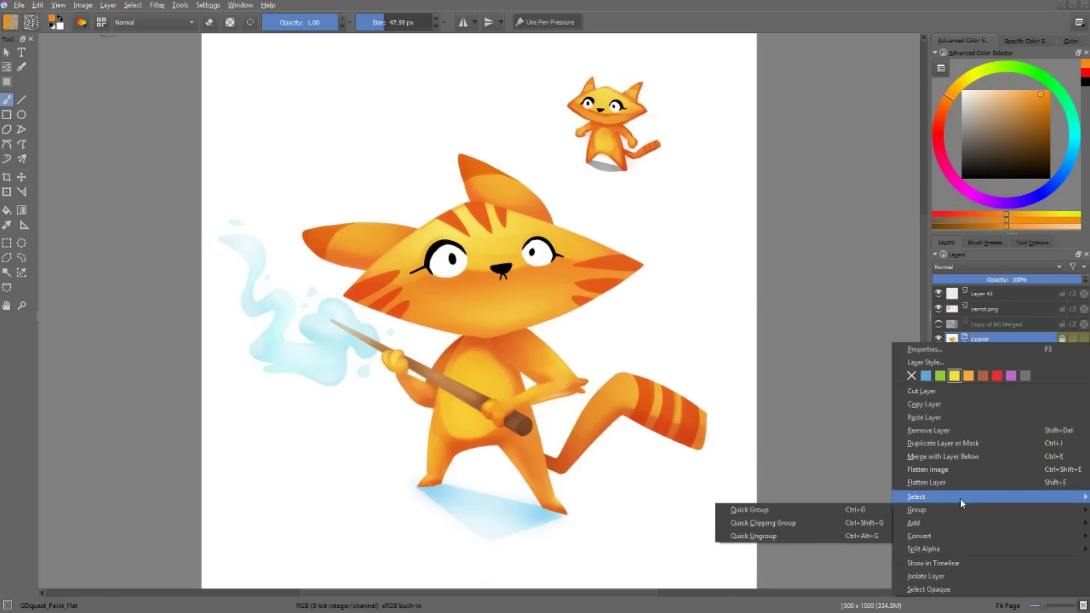
{"action": "mouse_move", "coordinate": [958, 514]}
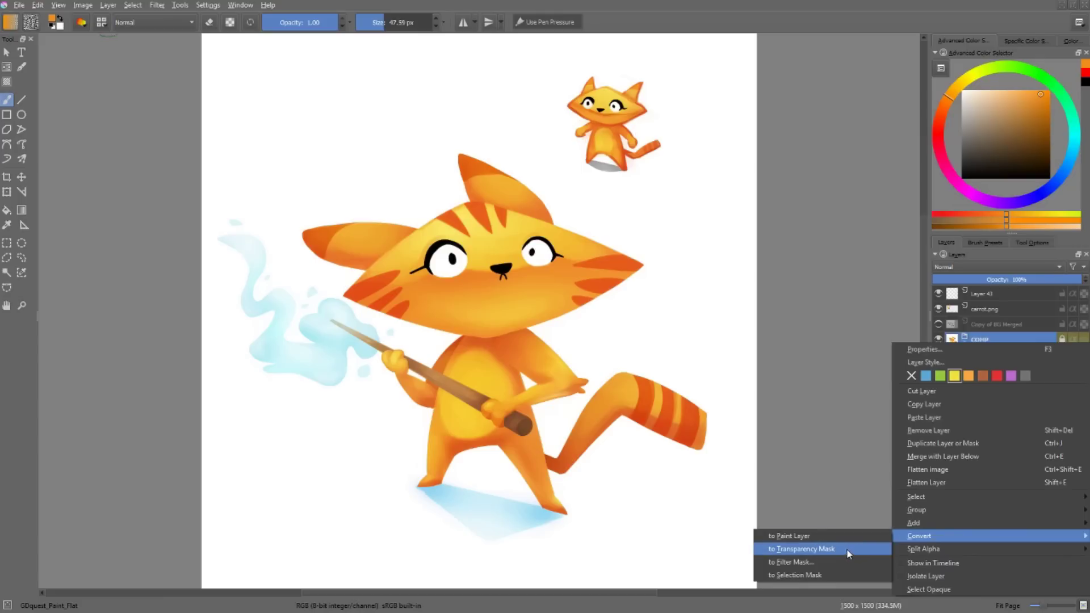
{"action": "mouse_move", "coordinate": [924, 511]}
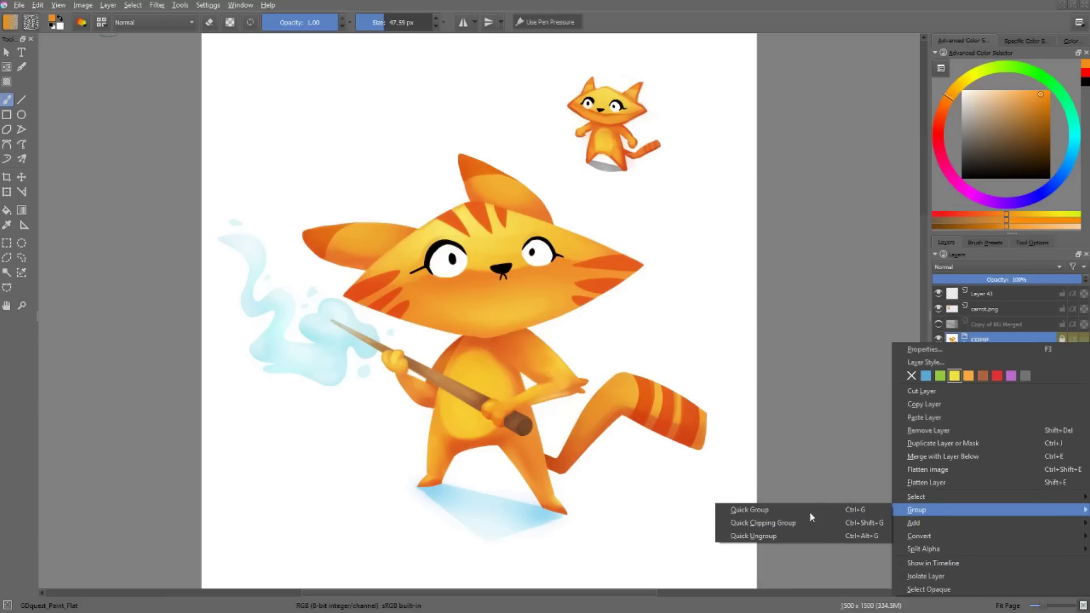
Step: Arrow through the layer stack, expanding Eyes and Carrot to browse Mask Layer, Clipping Group 19 and Layer 7
{"action": "key", "text": "Escape"}
{"action": "key", "text": "Escape"}
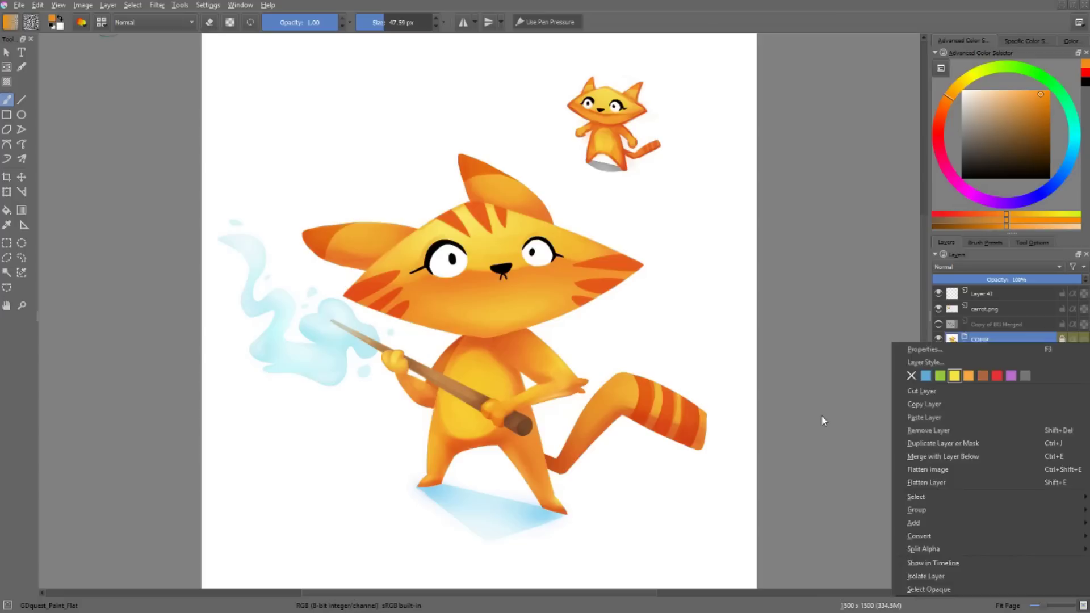
{"action": "key", "text": "Up"}
{"action": "key", "text": "Down"}
{"action": "key", "text": "Down"}
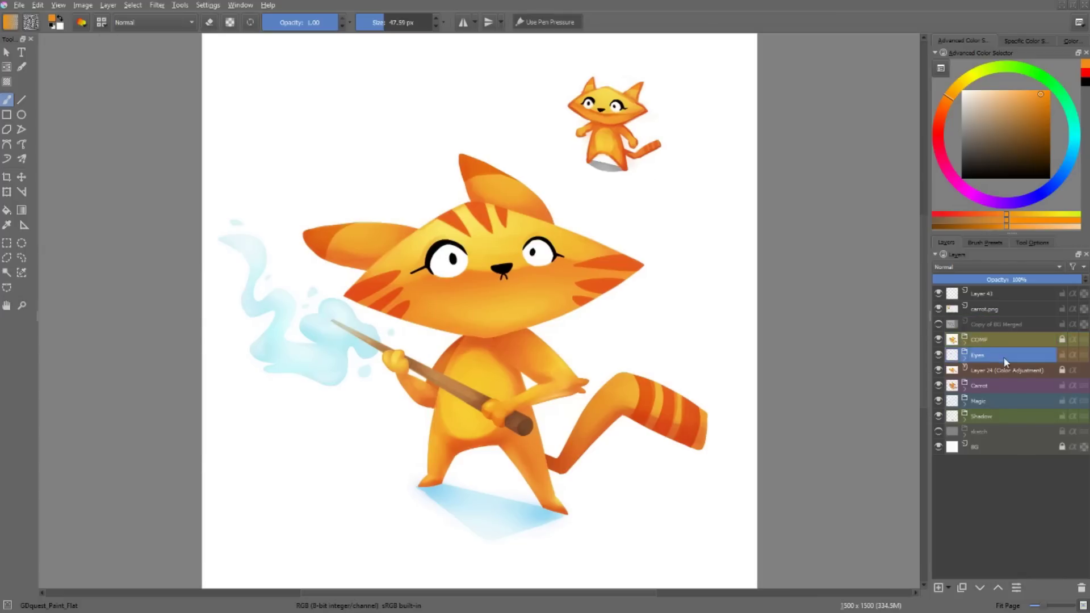
{"action": "key", "text": "Right"}
{"action": "key", "text": "Down"}
{"action": "key", "text": "Down"}
{"action": "key", "text": "Down"}
{"action": "key", "text": "Down"}
{"action": "key", "text": "Right"}
{"action": "key", "text": "Down"}
{"action": "key", "text": "Down"}
{"action": "key", "text": "Down"}
{"action": "key", "text": "Down"}
{"action": "key", "text": "Up"}
{"action": "key", "text": "Up"}
{"action": "key", "text": "Up"}
{"action": "key", "text": "Up"}
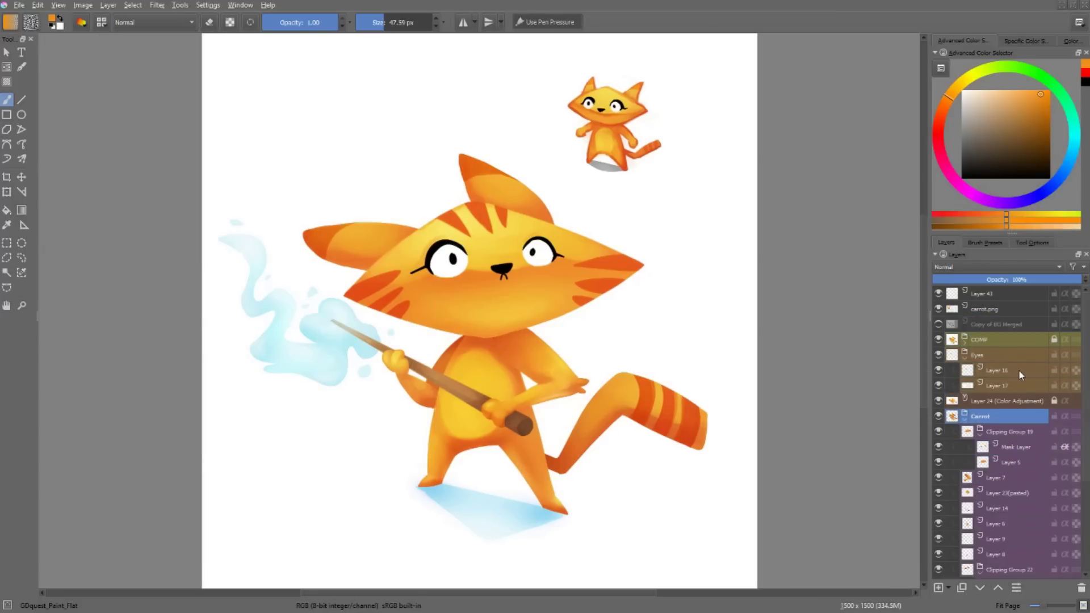
{"action": "key", "text": "Up"}
{"action": "key", "text": "Up"}
{"action": "key", "text": "Up"}
{"action": "key", "text": "Up"}
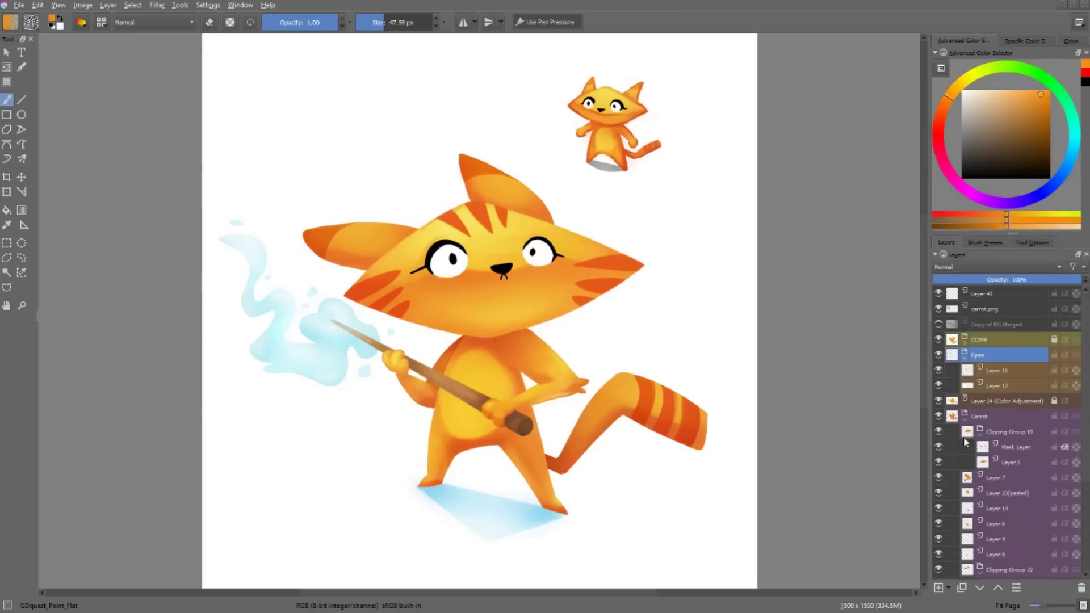
{"action": "key", "text": "Down"}
{"action": "key", "text": "Down"}
{"action": "key", "text": "Down"}
{"action": "key", "text": "Down"}
{"action": "key", "text": "Down"}
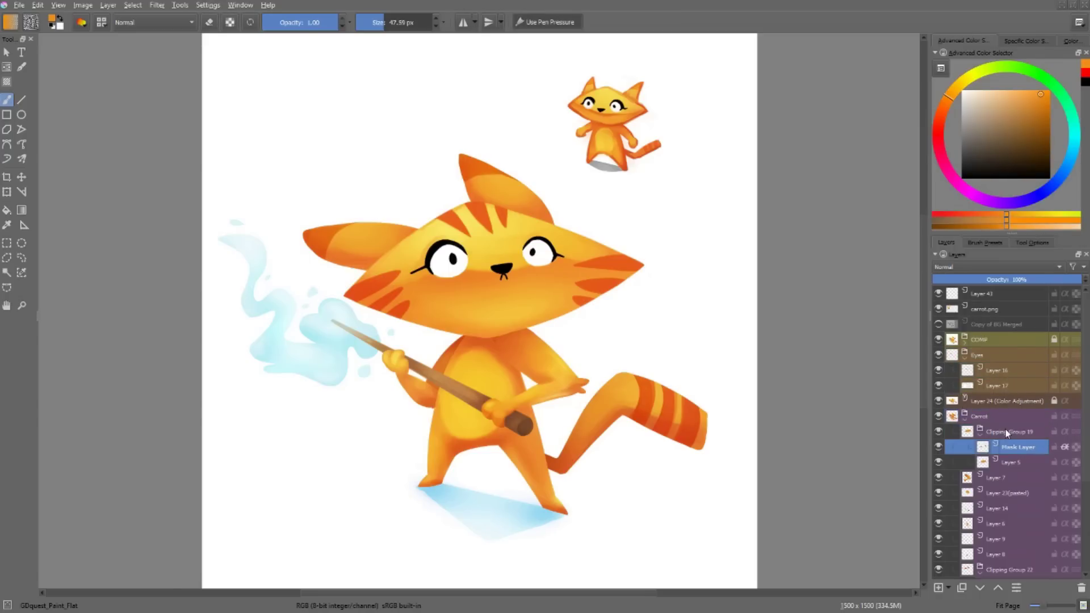
{"action": "key", "text": "Down"}
{"action": "key", "text": "Down"}
{"action": "key", "text": "Down"}
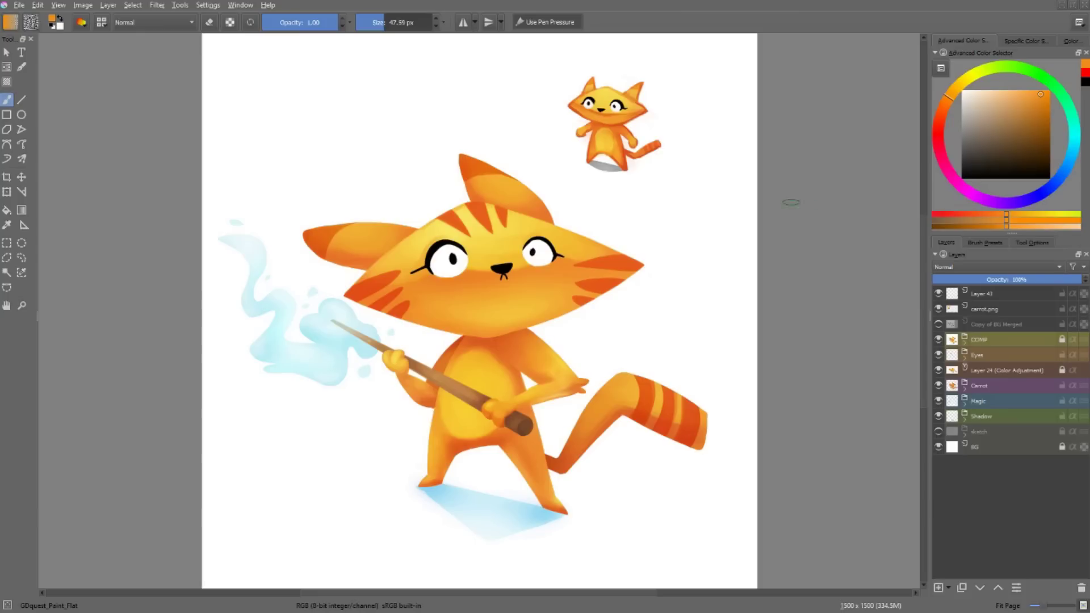
{"action": "key", "text": "ctrl"}
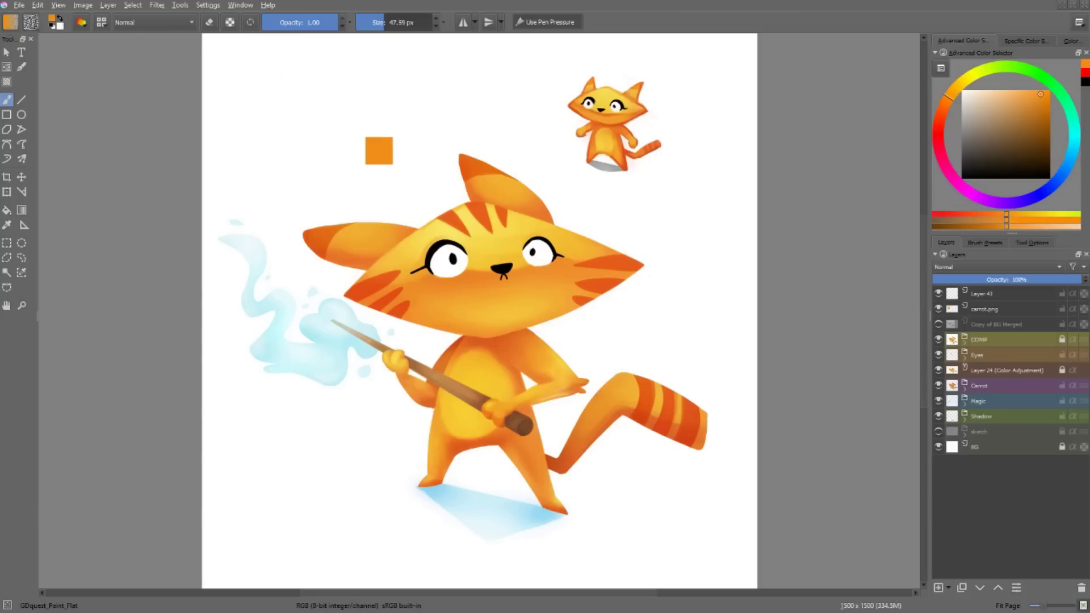
{"action": "key", "text": "ctrl+y"}
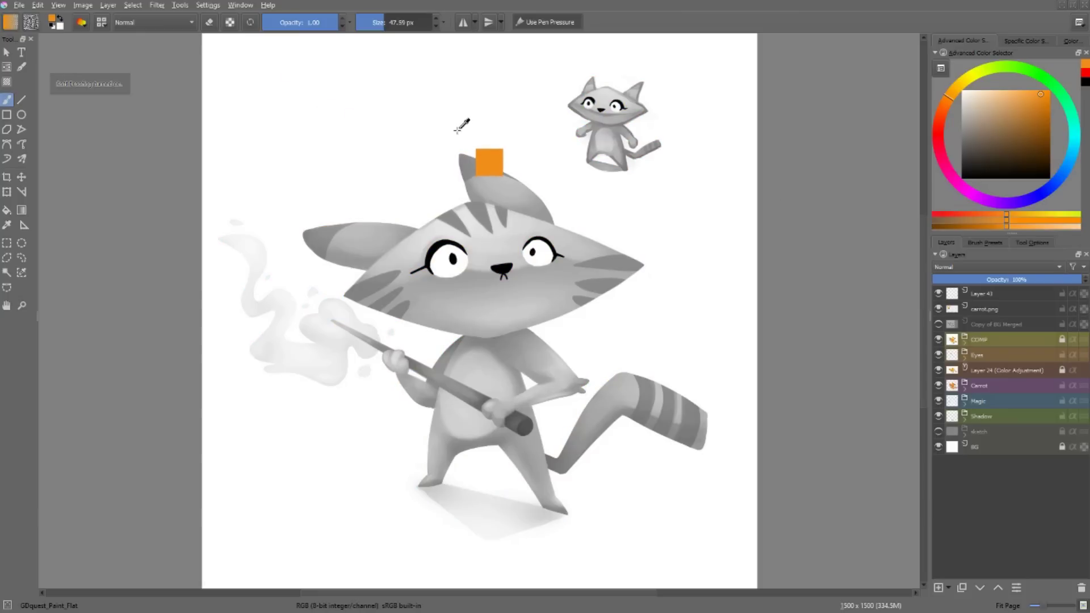
{"action": "key", "text": "ctrl+y"}
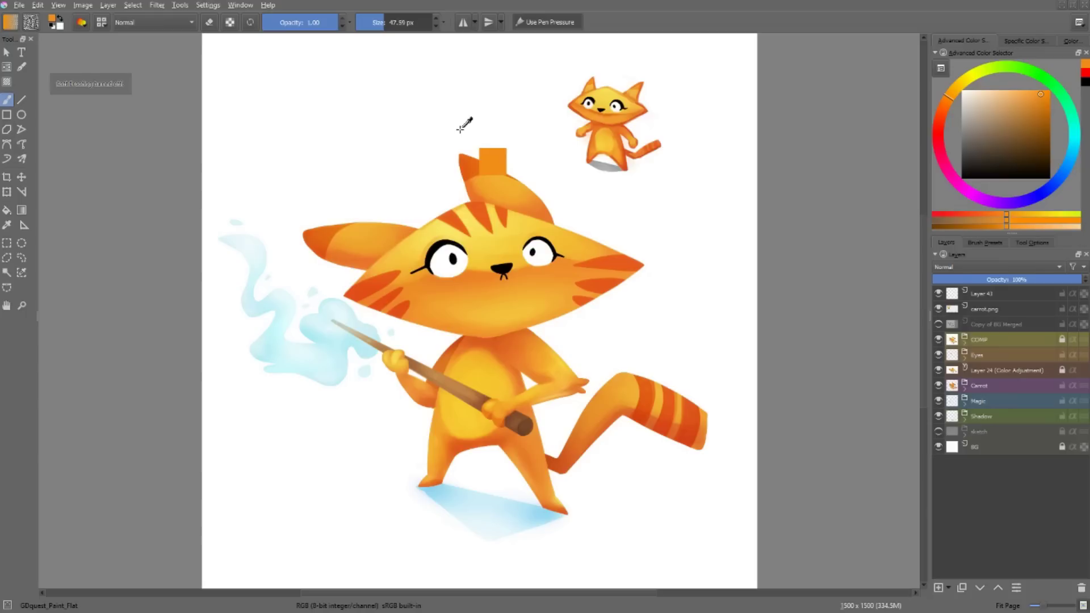
{"action": "left_click", "coordinate": [58, 5]}
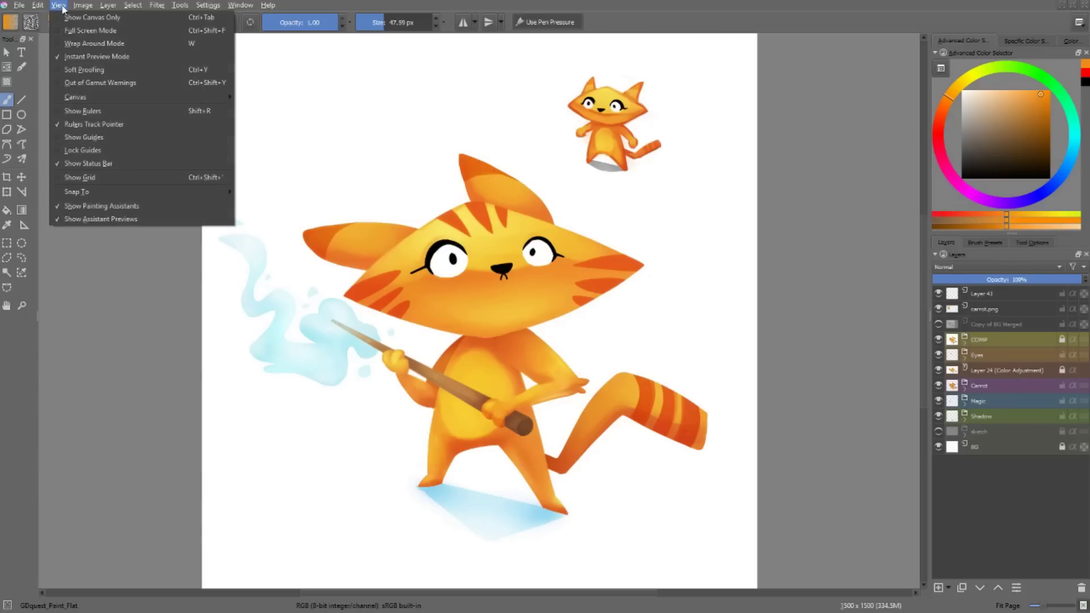
{"action": "left_click", "coordinate": [73, 70]}
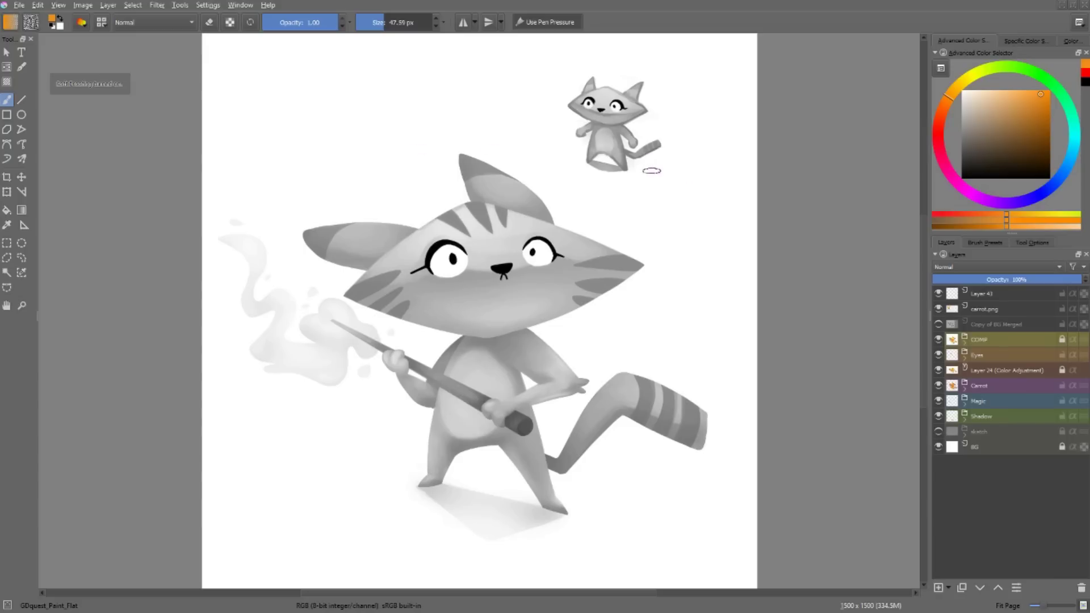
{"action": "left_click", "coordinate": [83, 6]}
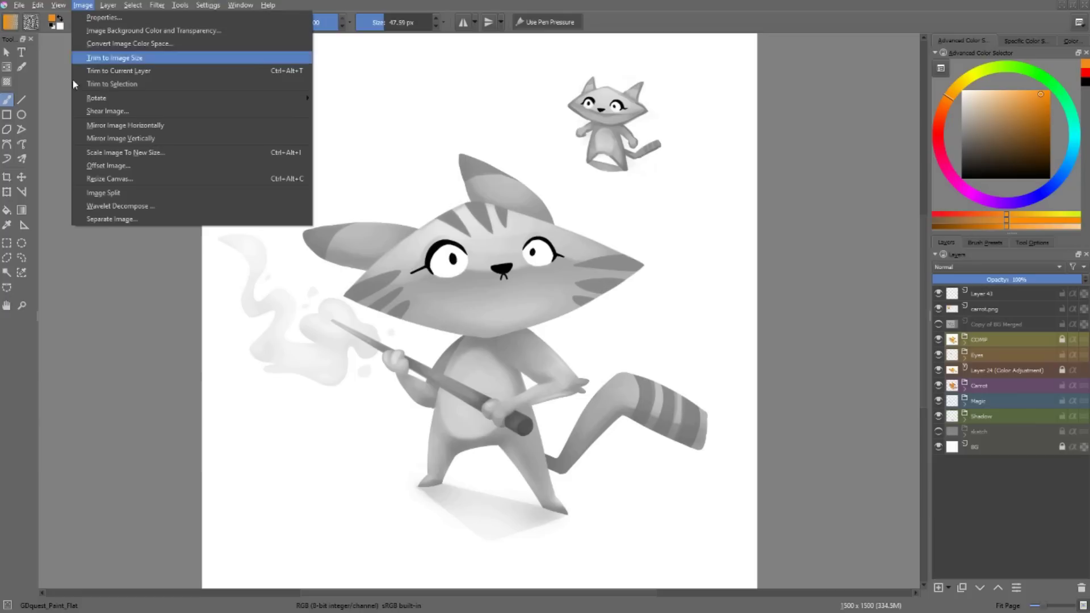
{"action": "left_click", "coordinate": [111, 257]}
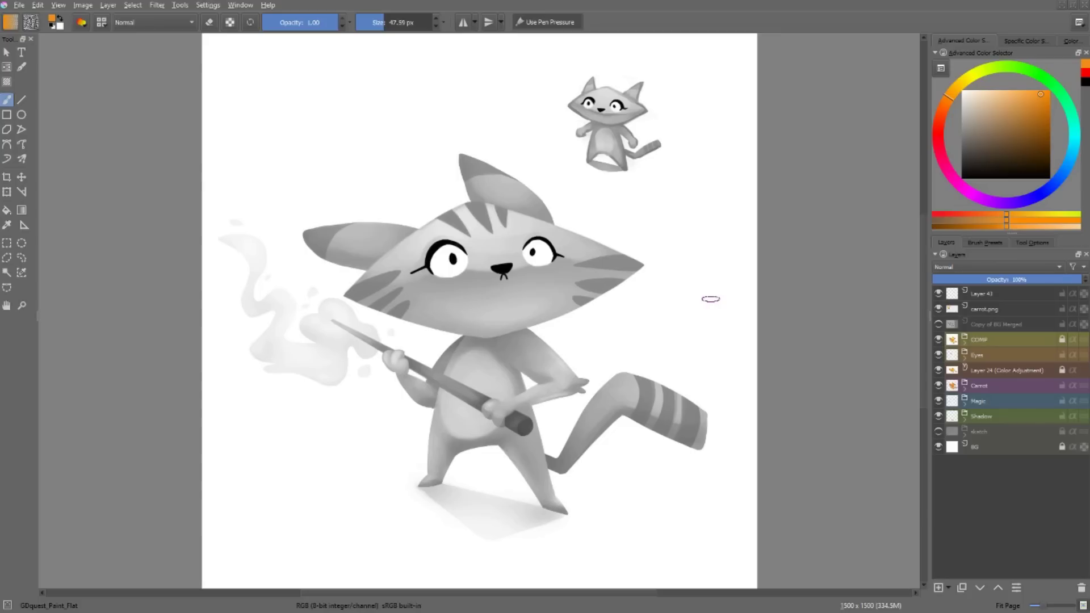
{"action": "key", "text": "ctrl+y"}
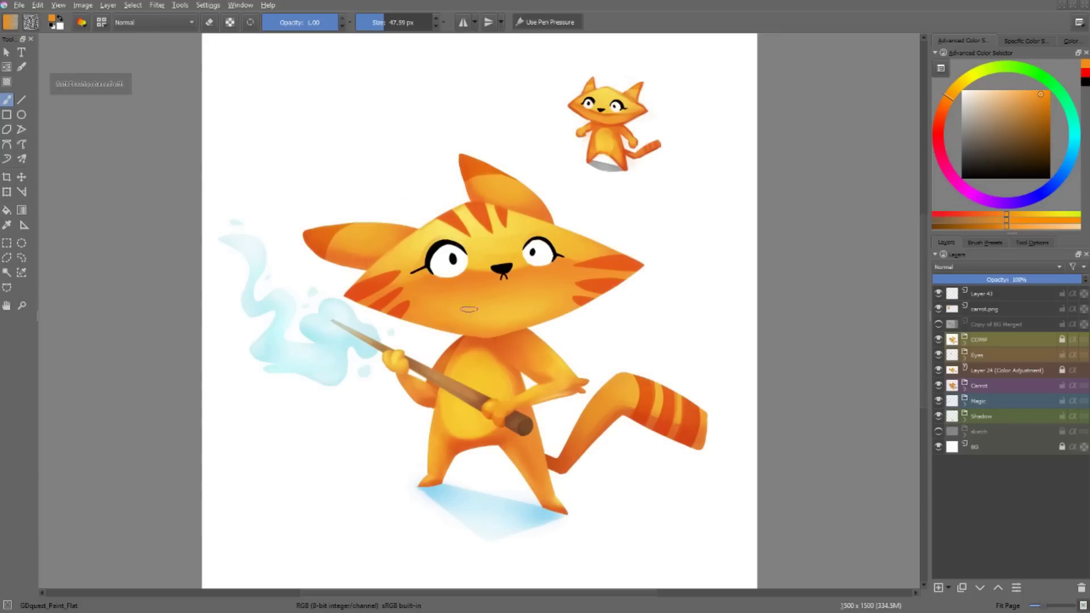
Step: Set the image's soft-proofing model to CMYK in Image Properties
{"action": "left_click", "coordinate": [83, 5]}
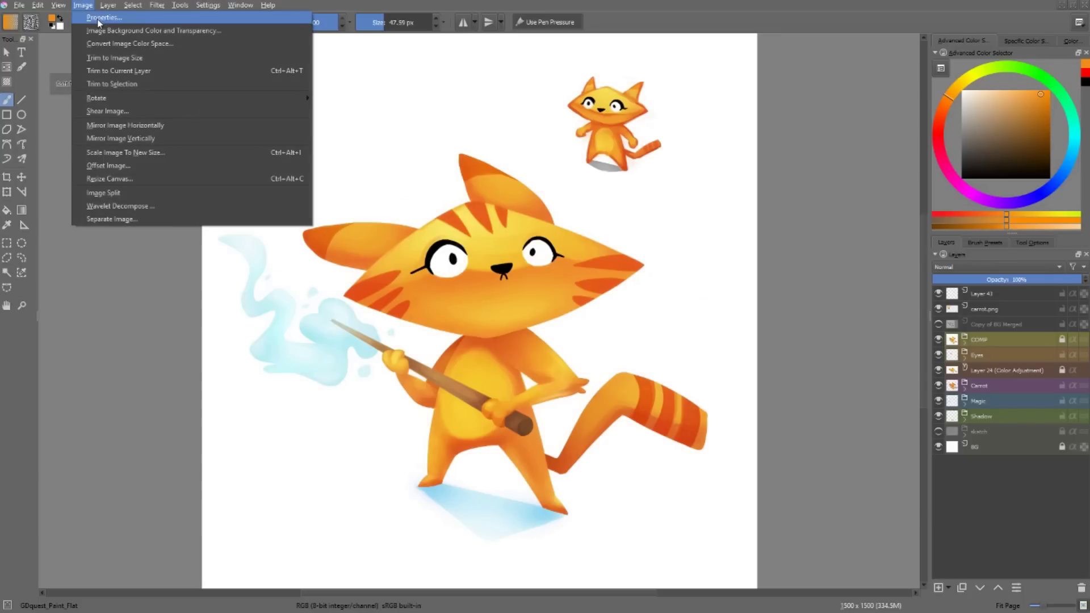
{"action": "left_click", "coordinate": [102, 18]}
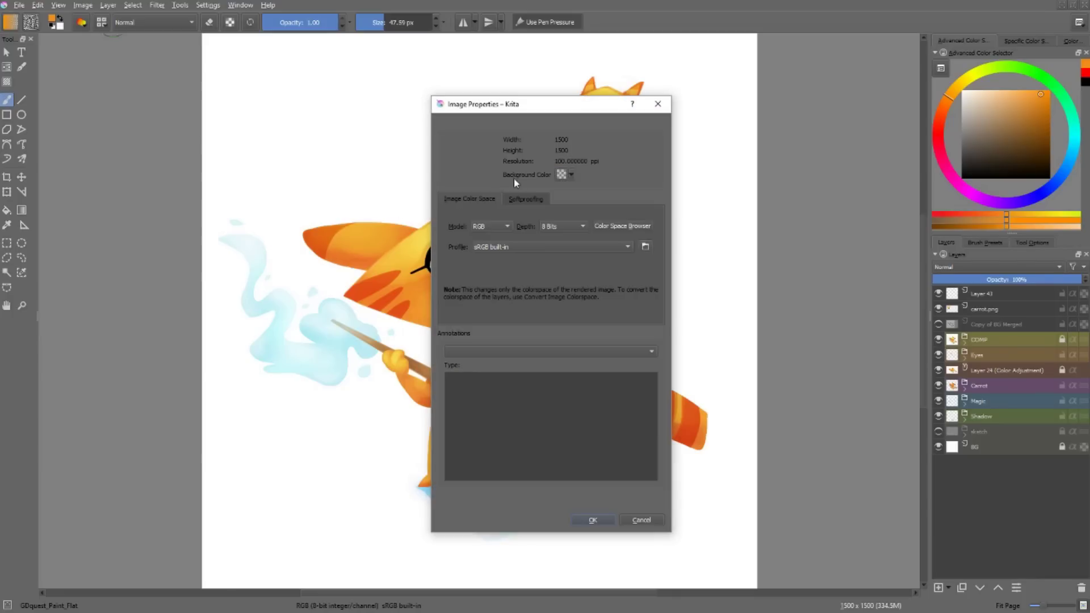
{"action": "left_click", "coordinate": [526, 199]}
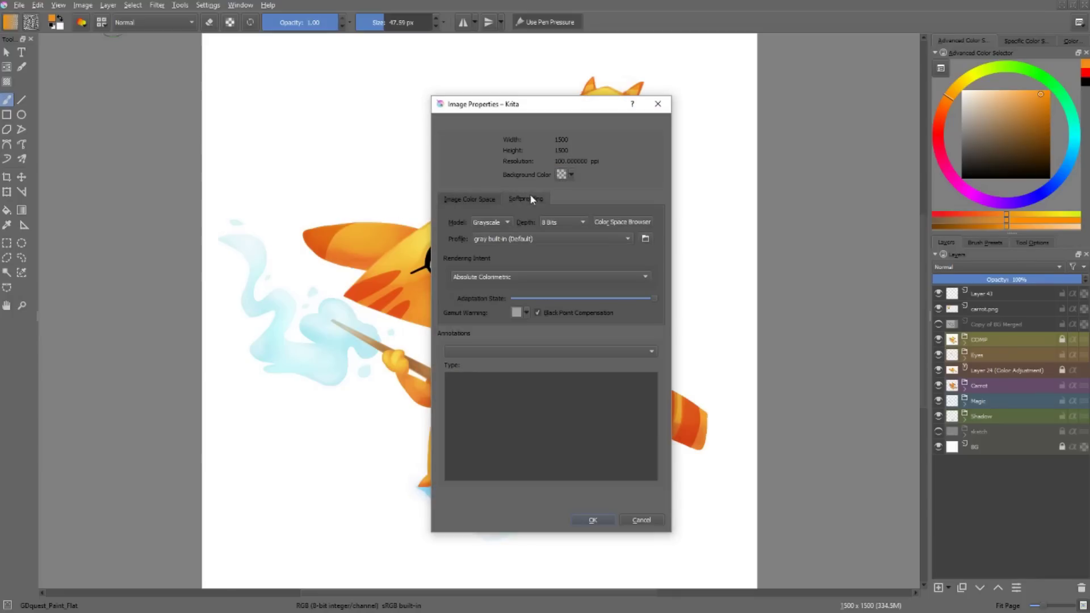
{"action": "left_click", "coordinate": [497, 220]}
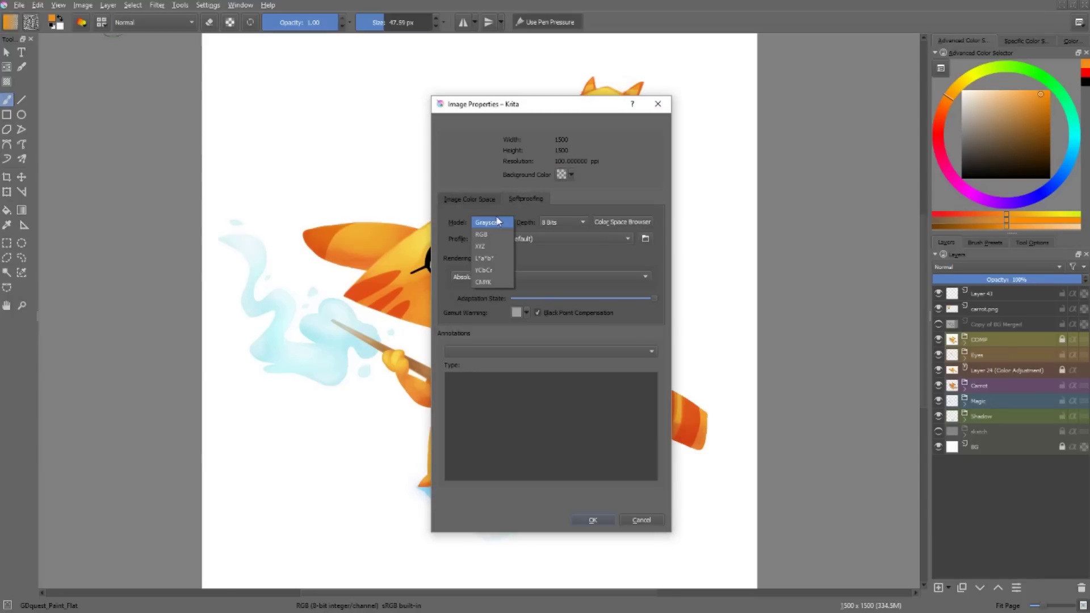
{"action": "left_click", "coordinate": [486, 281]}
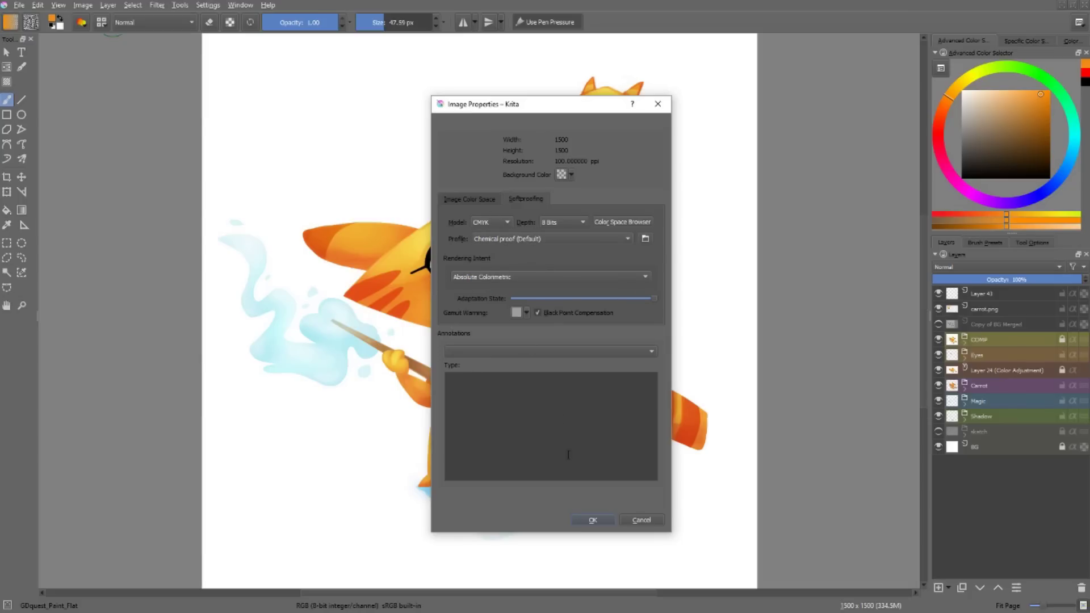
{"action": "left_click", "coordinate": [592, 520]}
Step: Preview the CMYK soft proofing with Ctrl+Y, then switch it off again
{"action": "key", "text": "ctrl+y"}
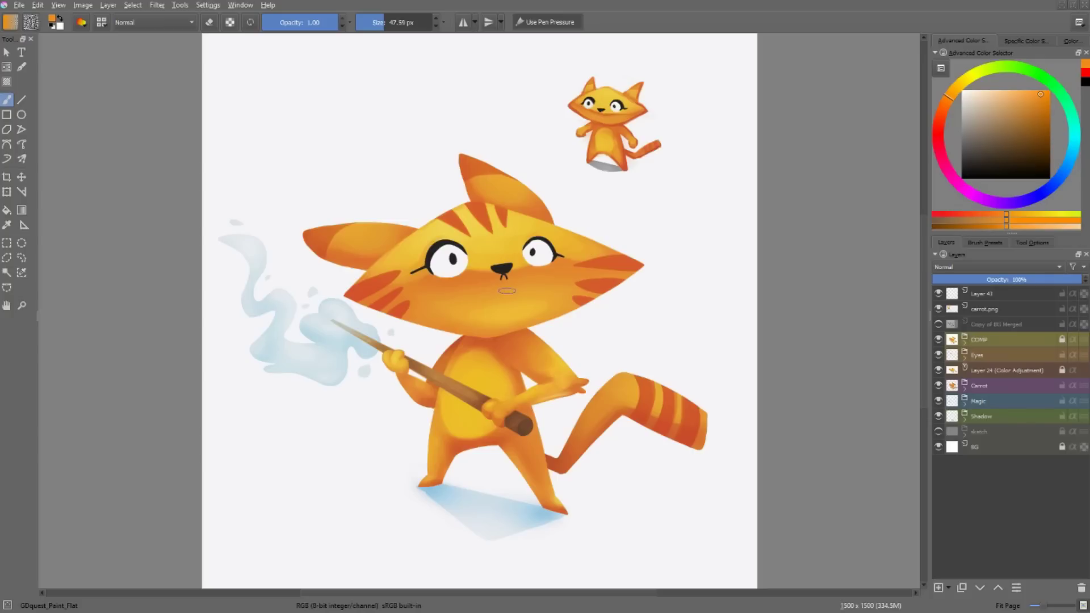
{"action": "key", "text": "ctrl+y"}
{"action": "key", "text": "Page_Down"}
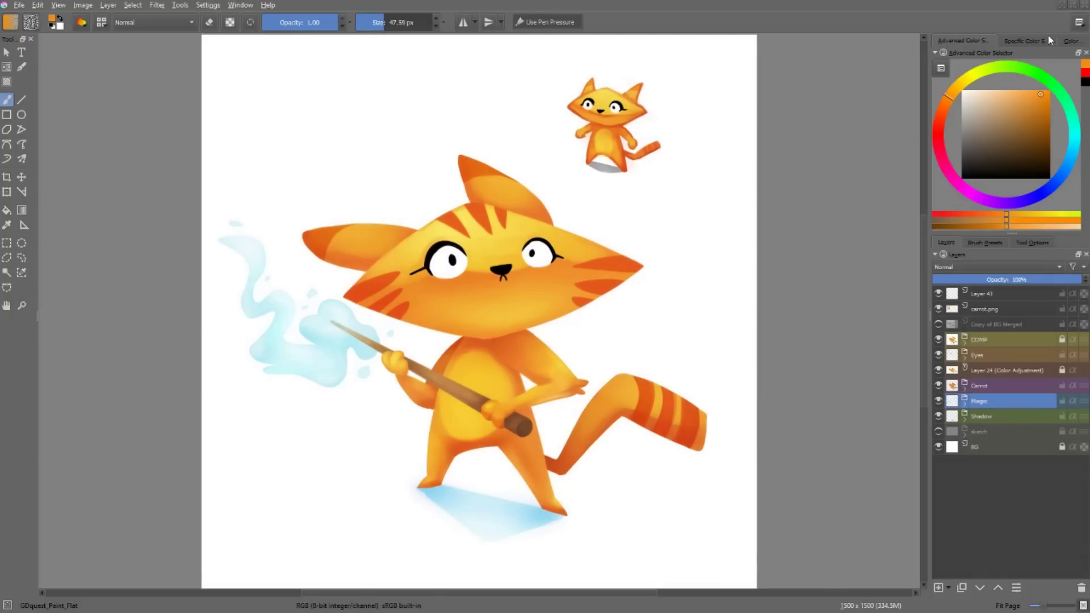
Step: Load the Animation workspace from the workspace chooser
{"action": "left_click", "coordinate": [1078, 22]}
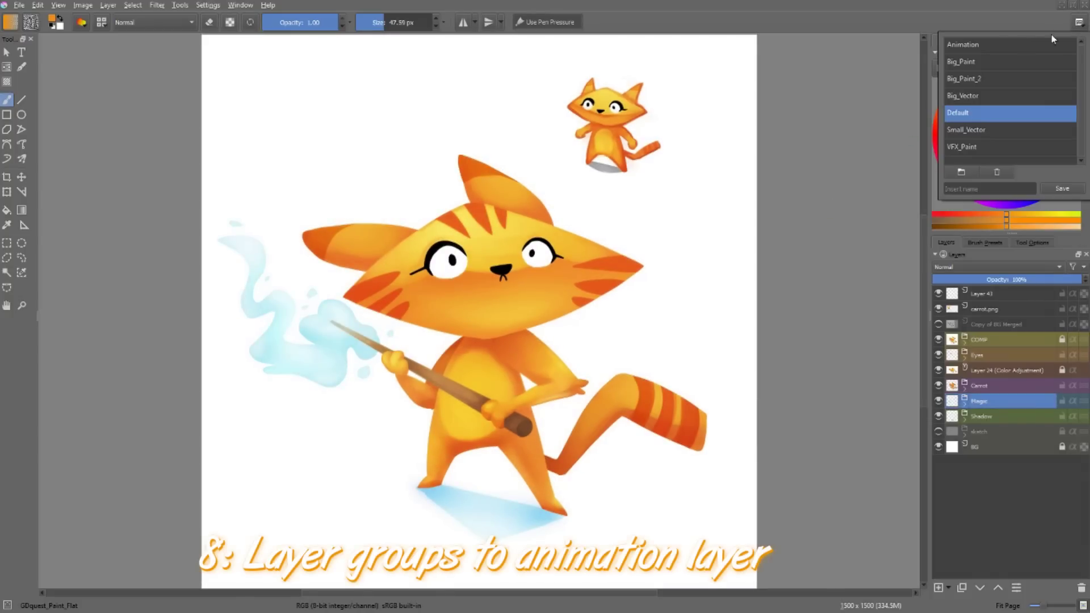
{"action": "left_click", "coordinate": [977, 44]}
{"action": "left_click", "coordinate": [352, 289]}
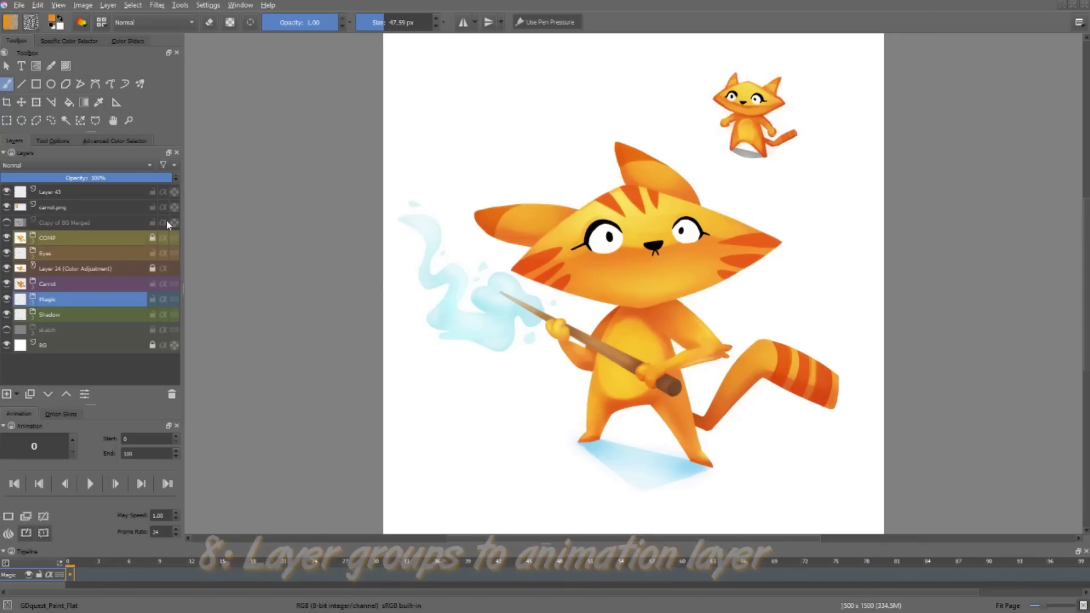
Step: Convert the Magic group into an animated layer through Layer > Convert
{"action": "left_click", "coordinate": [108, 5]}
{"action": "mouse_move", "coordinate": [141, 83]}
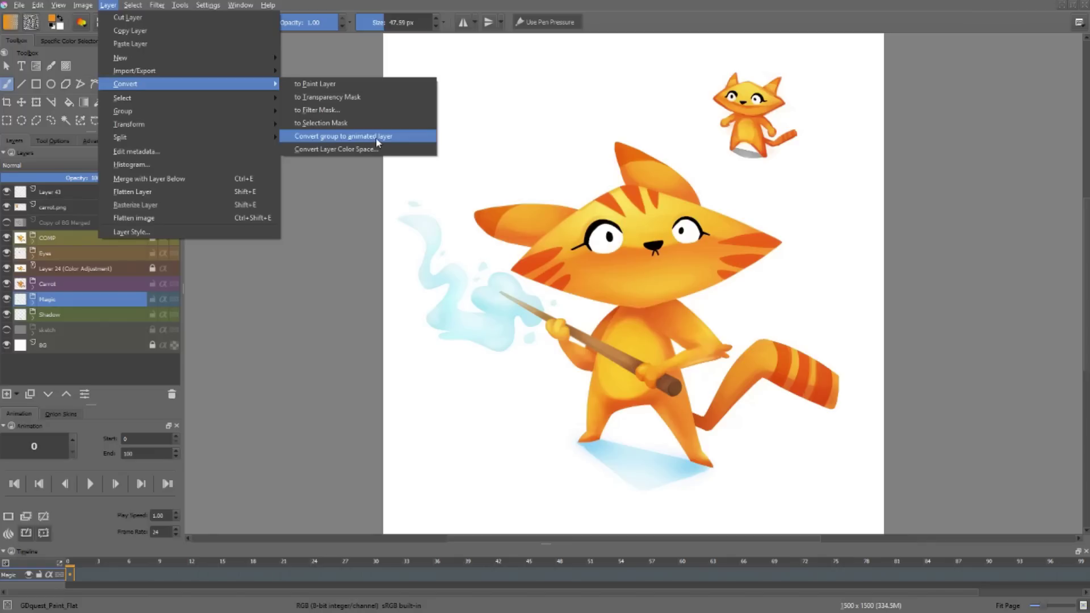
{"action": "left_click", "coordinate": [311, 135]}
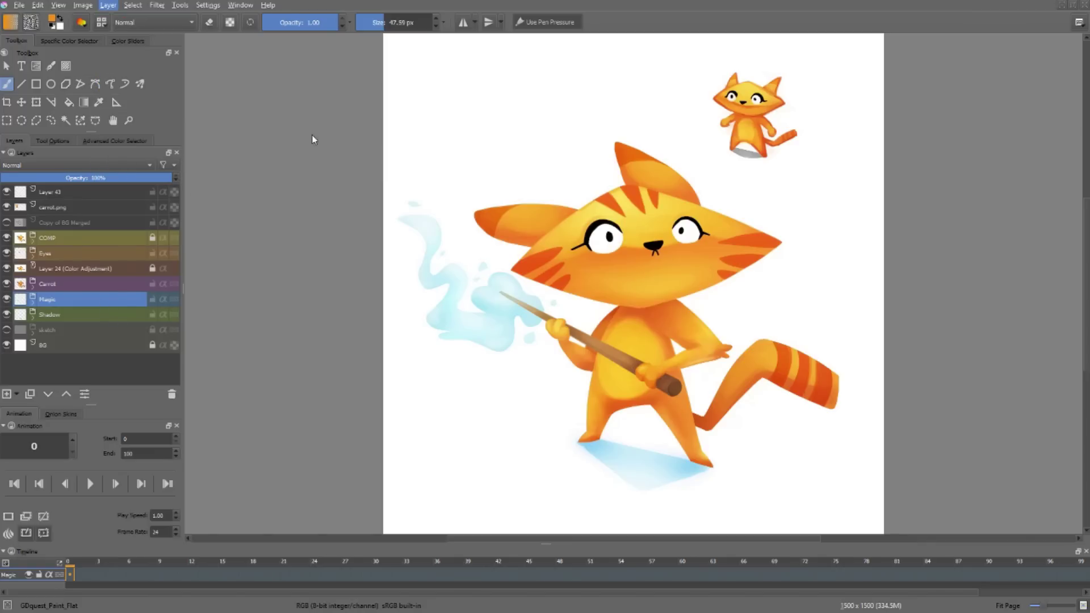
Step: Select Magic and step through timeline frames 1, 2 and 0, then expand and collapse Carrot
{"action": "left_click", "coordinate": [59, 301]}
{"action": "left_click", "coordinate": [95, 577]}
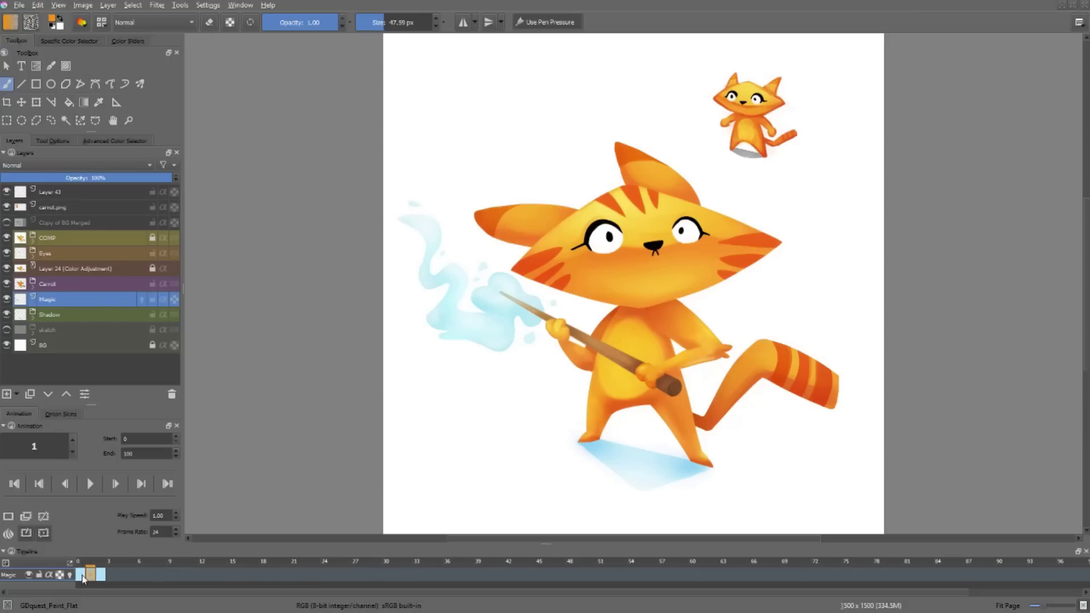
{"action": "left_click", "coordinate": [101, 576]}
{"action": "left_click", "coordinate": [79, 575]}
{"action": "left_click", "coordinate": [34, 289]}
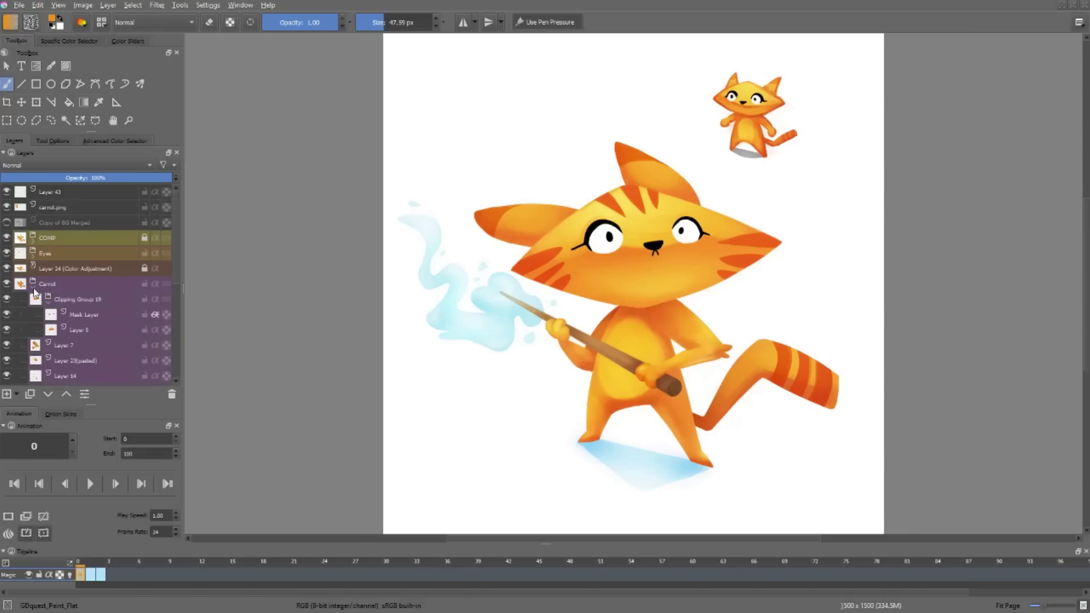
{"action": "left_click", "coordinate": [33, 288]}
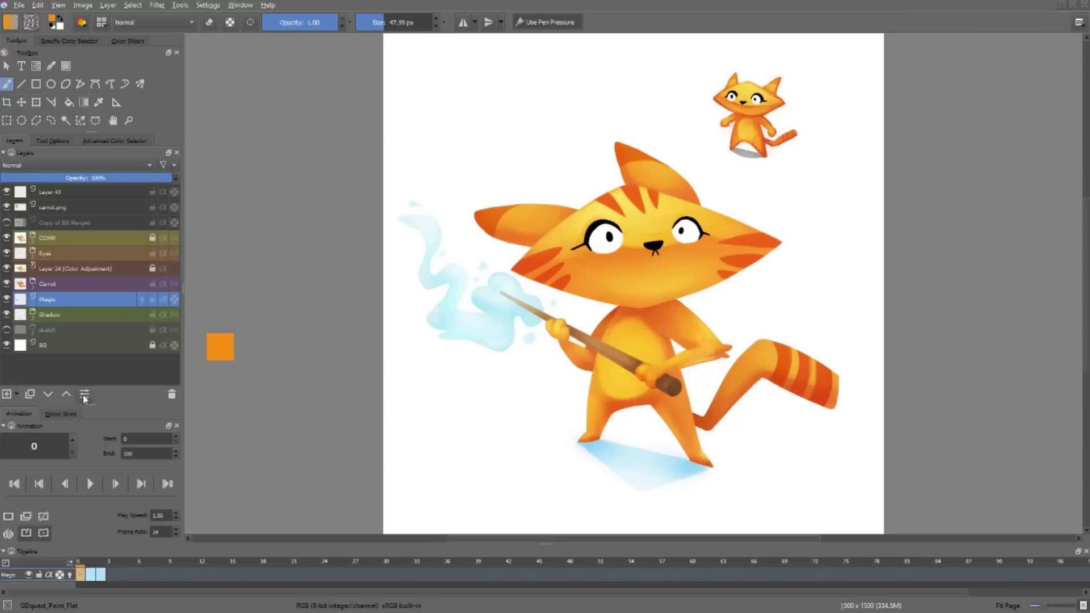
Step: Drag down frame -6's opacity bar in the Onion Skins docker
{"action": "left_click", "coordinate": [66, 414]}
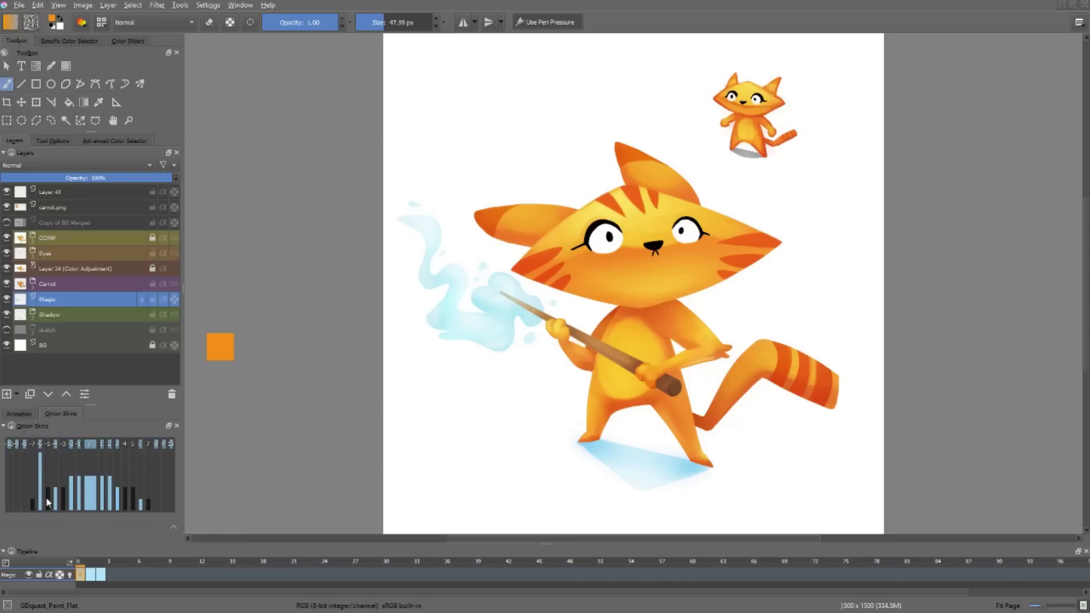
{"action": "left_click_drag", "start_coordinate": [44, 463], "coordinate": [44, 493]}
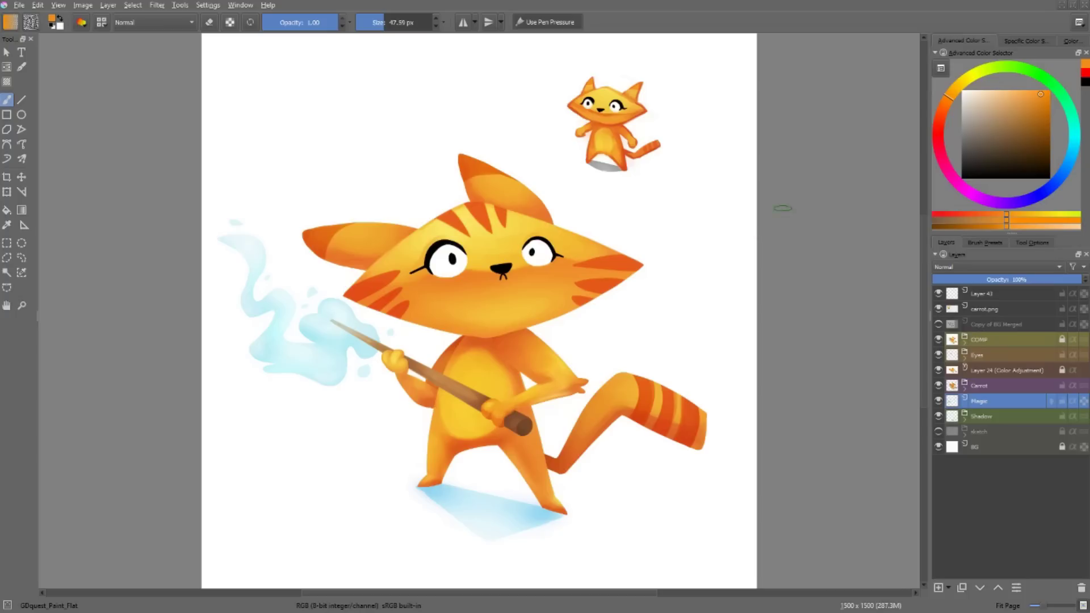
Step: Zoom in on the canvas and back out, fitting the whole page in view
{"action": "left_click_drag", "start_coordinate": [809, 152], "coordinate": [380, 384]}
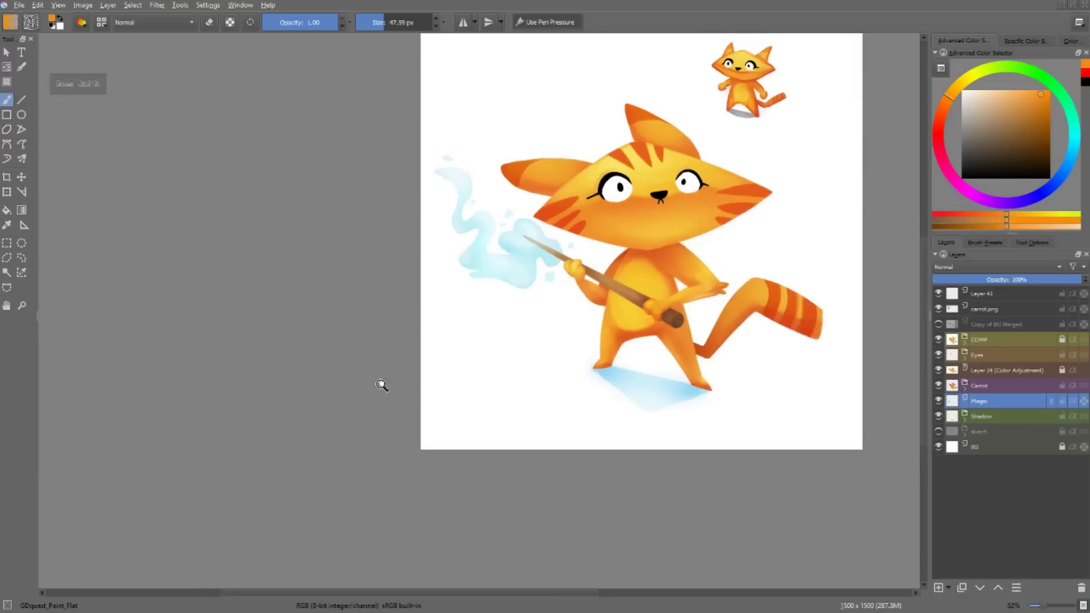
{"action": "scroll", "coordinate": [648, 222], "scroll_direction": "up", "scroll_amount": 3}
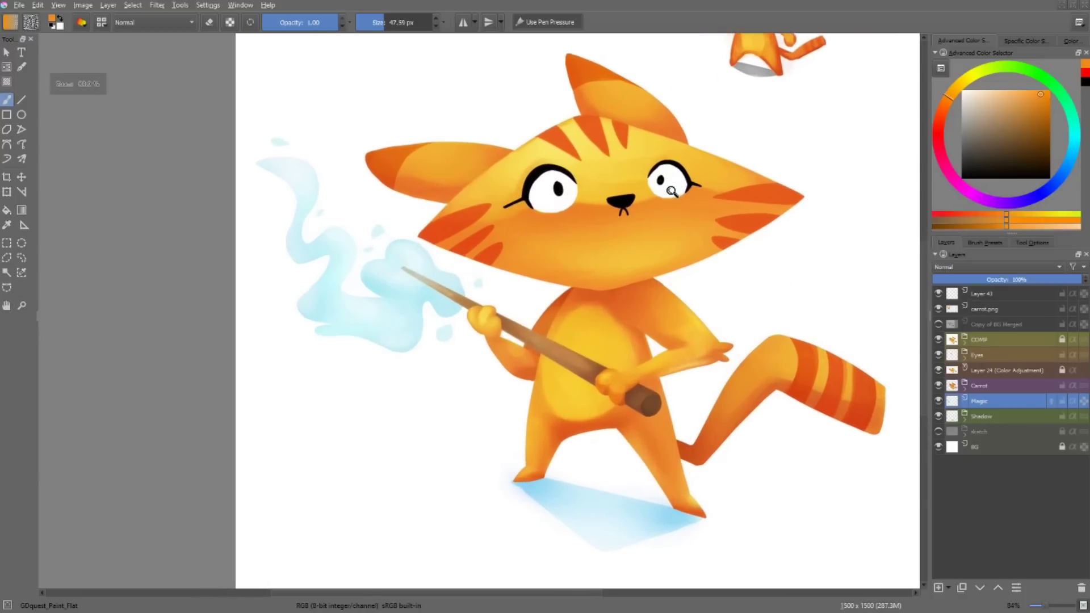
{"action": "key", "text": "2"}
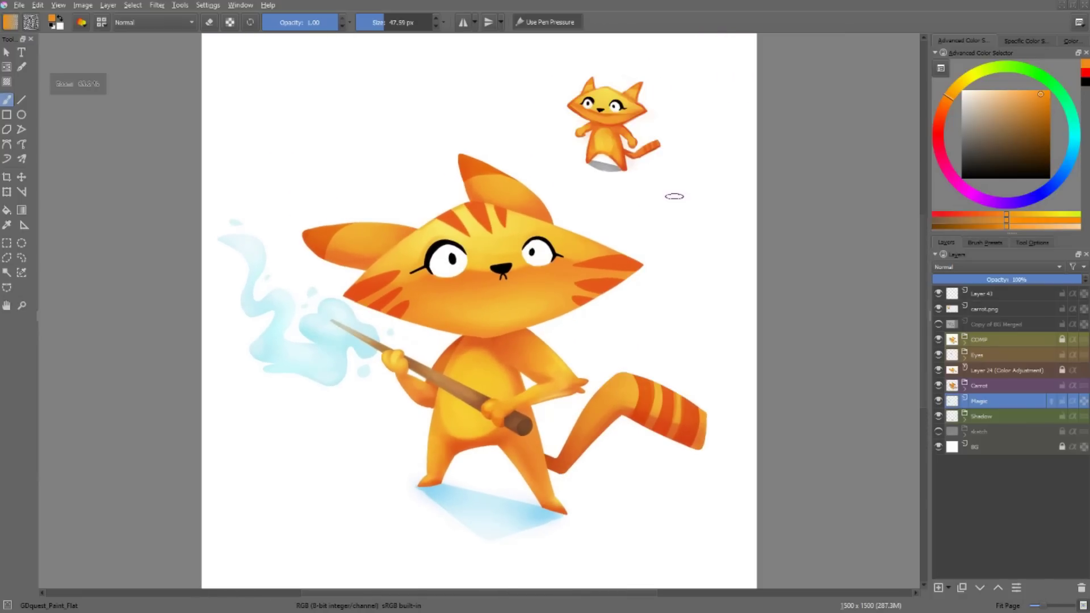
Step: Inspect the Zoom Canvas shortcuts' Relative Zoom Mode action in Canvas Input Settings, then close Preferences
{"action": "left_click", "coordinate": [199, 5]}
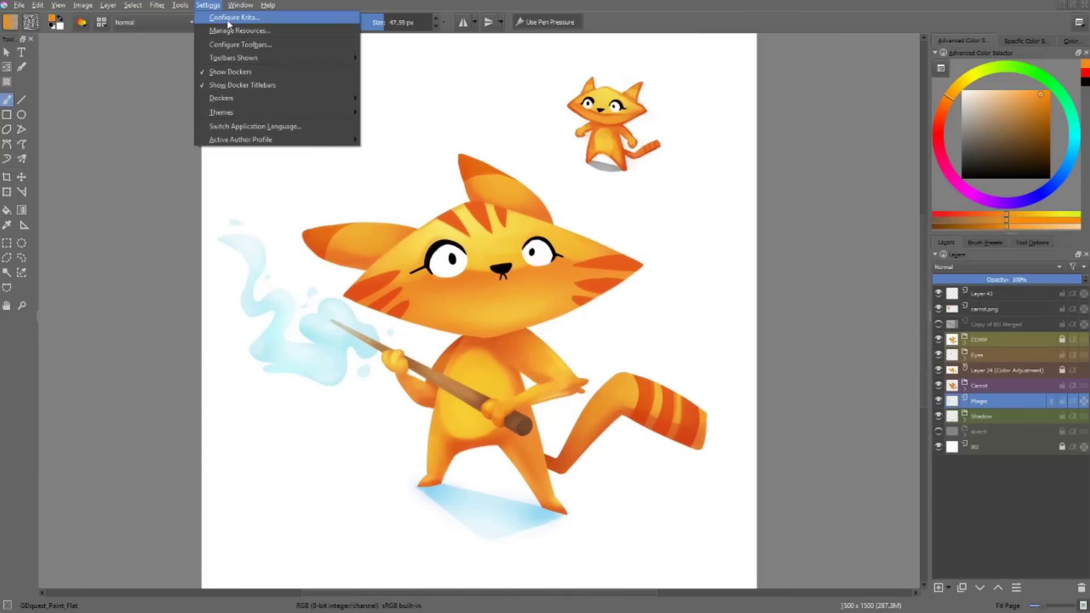
{"action": "left_click", "coordinate": [230, 19]}
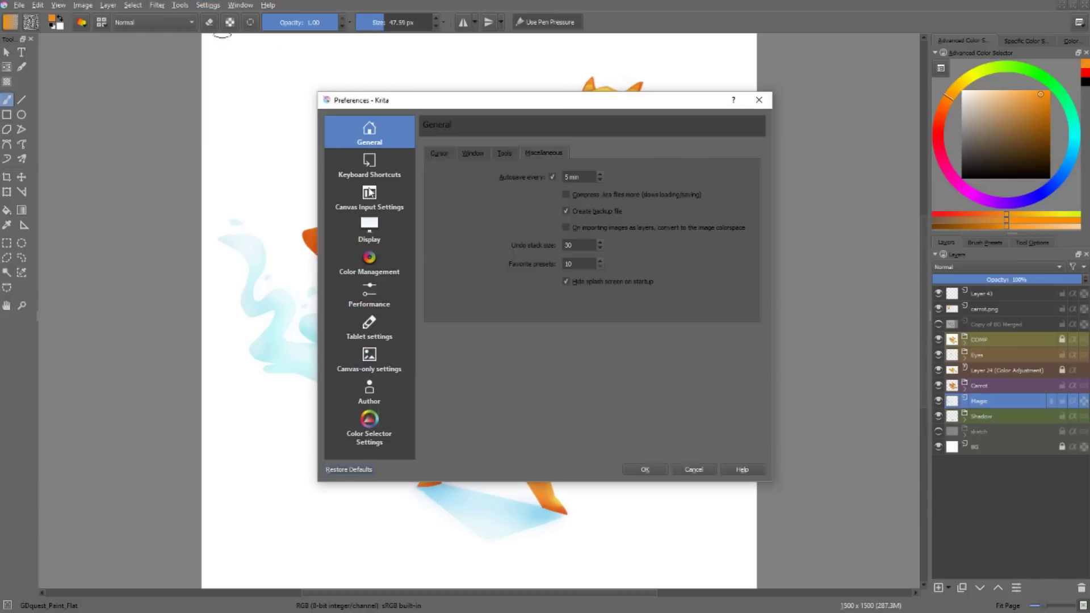
{"action": "left_click", "coordinate": [372, 198]}
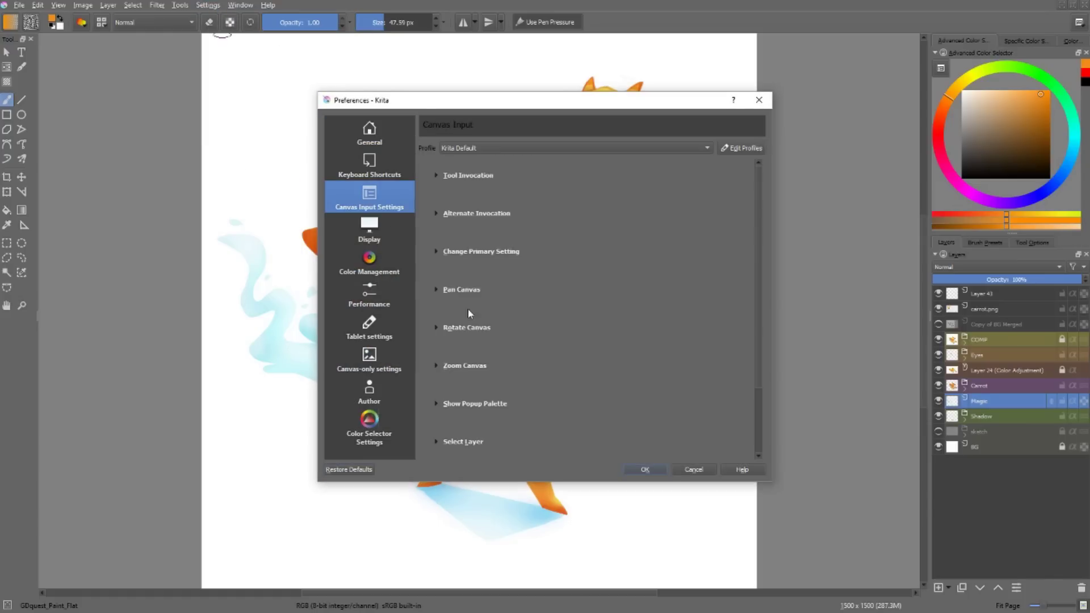
{"action": "left_click", "coordinate": [470, 366]}
{"action": "scroll", "coordinate": [761, 304], "scroll_direction": "down", "scroll_amount": 3}
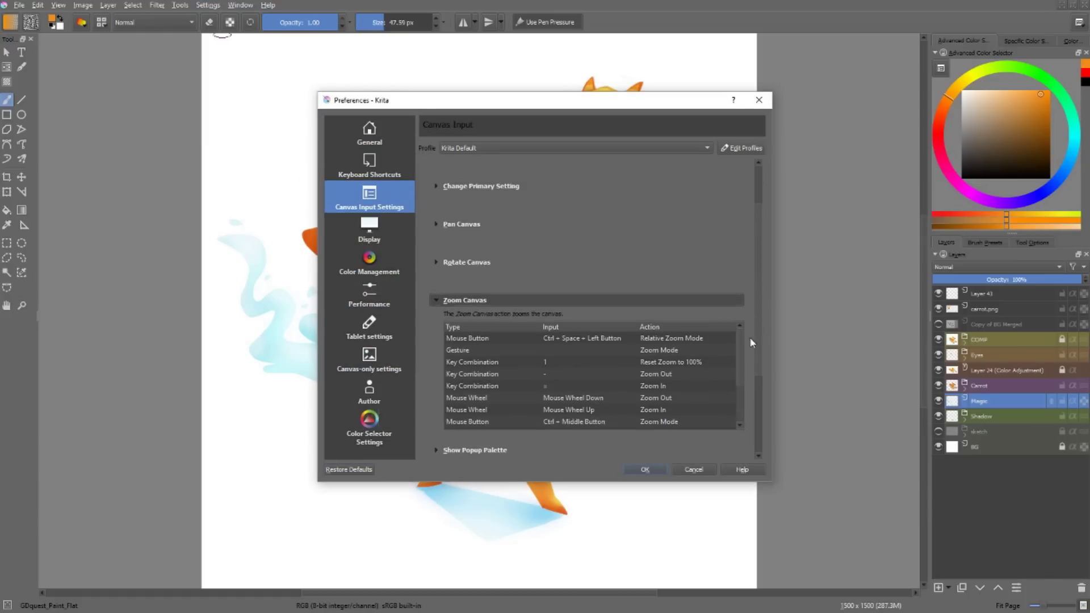
{"action": "left_click", "coordinate": [585, 335]}
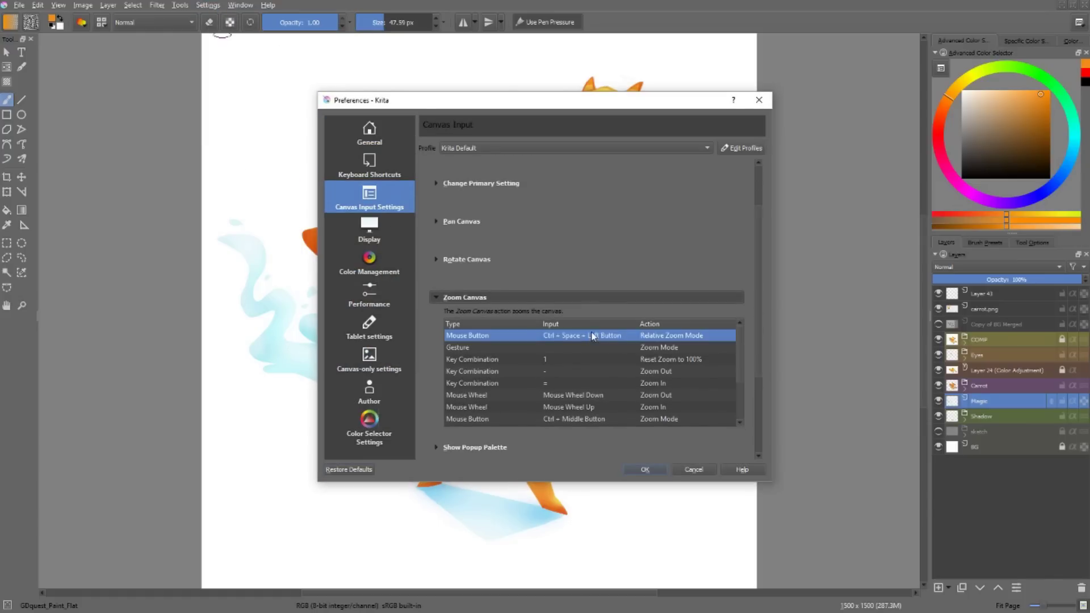
{"action": "left_click", "coordinate": [672, 335]}
{"action": "left_click", "coordinate": [675, 338]}
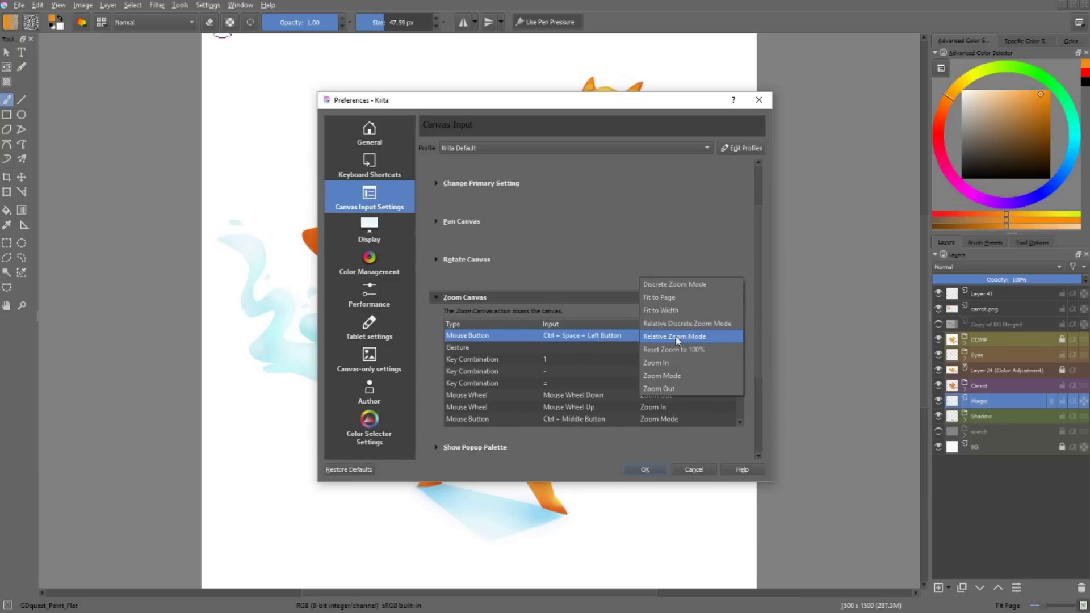
{"action": "left_click", "coordinate": [681, 376]}
{"action": "left_click", "coordinate": [694, 469]}
{"action": "left_click", "coordinate": [208, 6]}
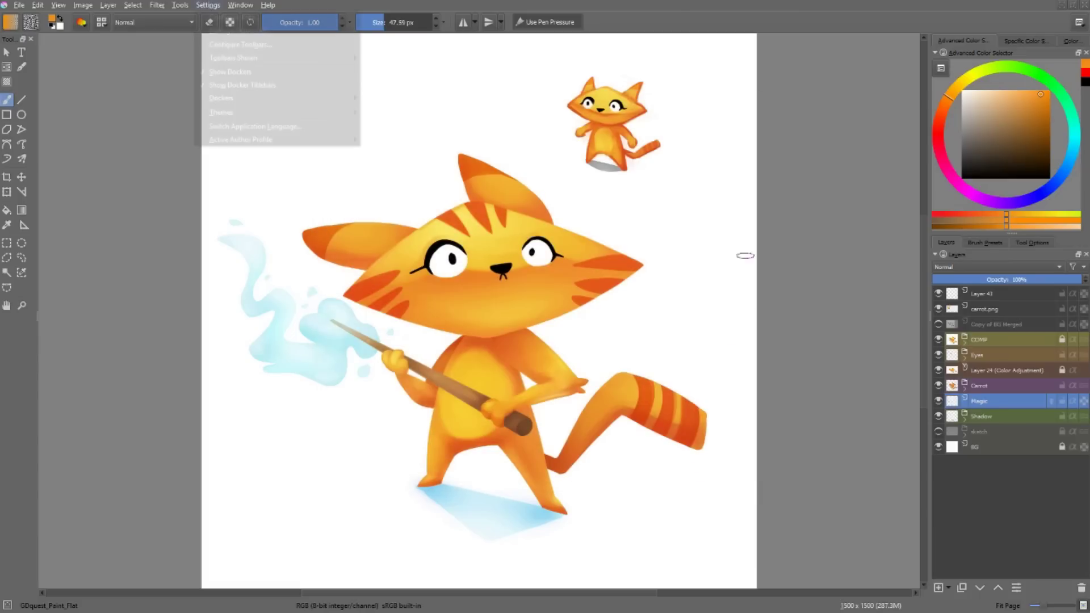
{"action": "mouse_move", "coordinate": [254, 114]}
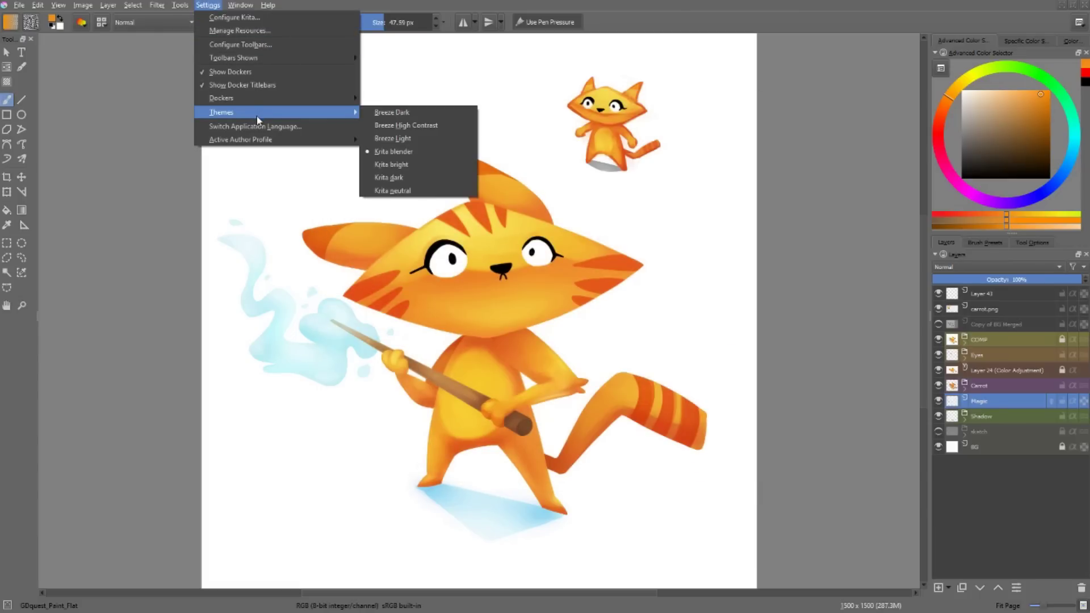
{"action": "left_click", "coordinate": [404, 112]}
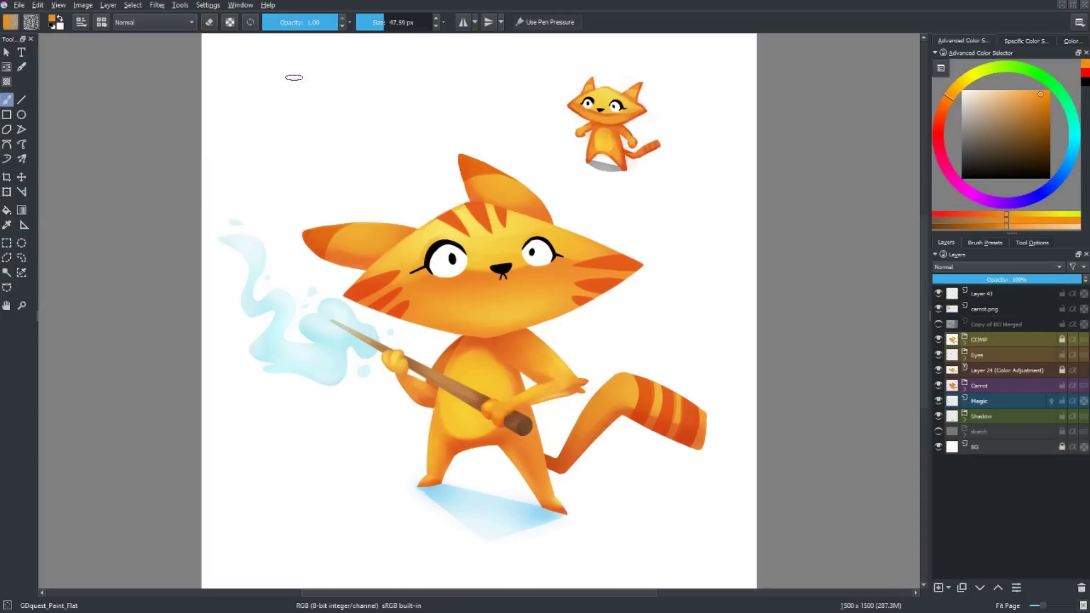
{"action": "left_click", "coordinate": [216, 5]}
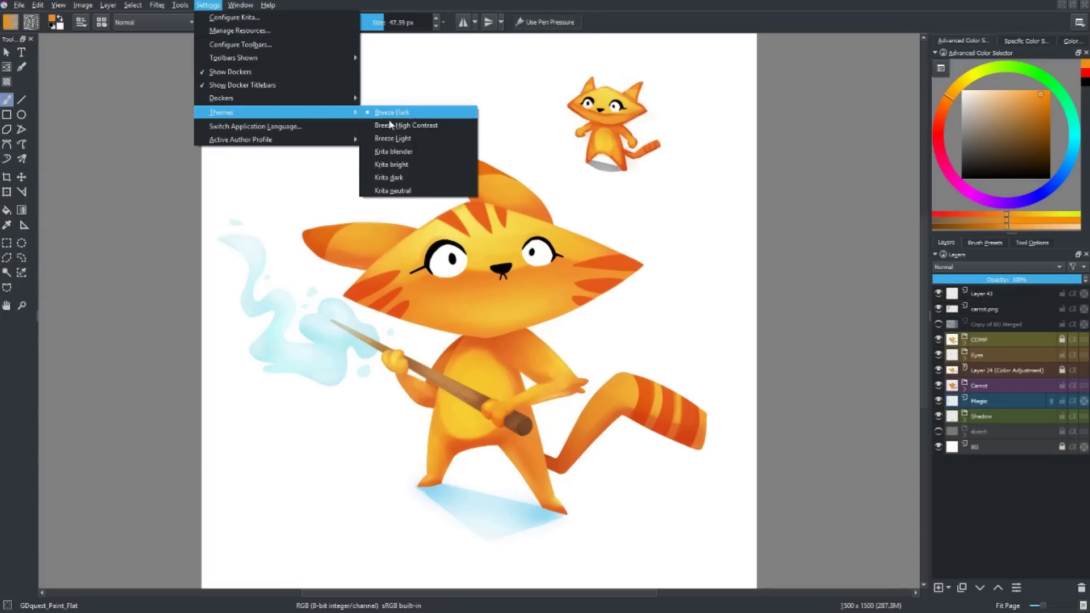
{"action": "left_click", "coordinate": [415, 147]}
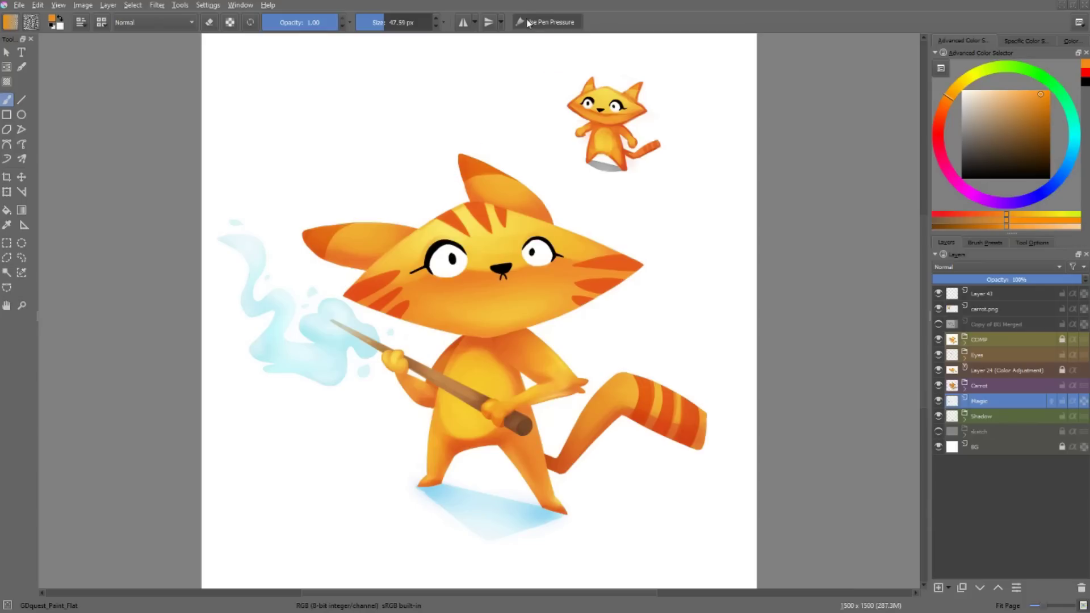
Step: Toggle Use Pen Pressure and switch to the GDquest_Ink_Sketch brush preset
{"action": "left_click", "coordinate": [559, 20]}
{"action": "key", "text": "d"}
{"action": "key", "text": "Page_Up"}
Step: Draw two test curves above the cat and undo each one
{"action": "mouse_move", "coordinate": [294, 129]}
{"action": "left_mouse_down"}
{"action": "mouse_move", "coordinate": [383, 98]}
{"action": "mouse_move", "coordinate": [434, 125]}
{"action": "left_mouse_up"}
{"action": "key", "text": "ctrl+z"}
{"action": "mouse_move", "coordinate": [260, 139]}
{"action": "left_mouse_down"}
{"action": "mouse_move", "coordinate": [406, 85]}
{"action": "mouse_move", "coordinate": [437, 132]}
{"action": "mouse_move", "coordinate": [517, 129]}
{"action": "left_mouse_up"}
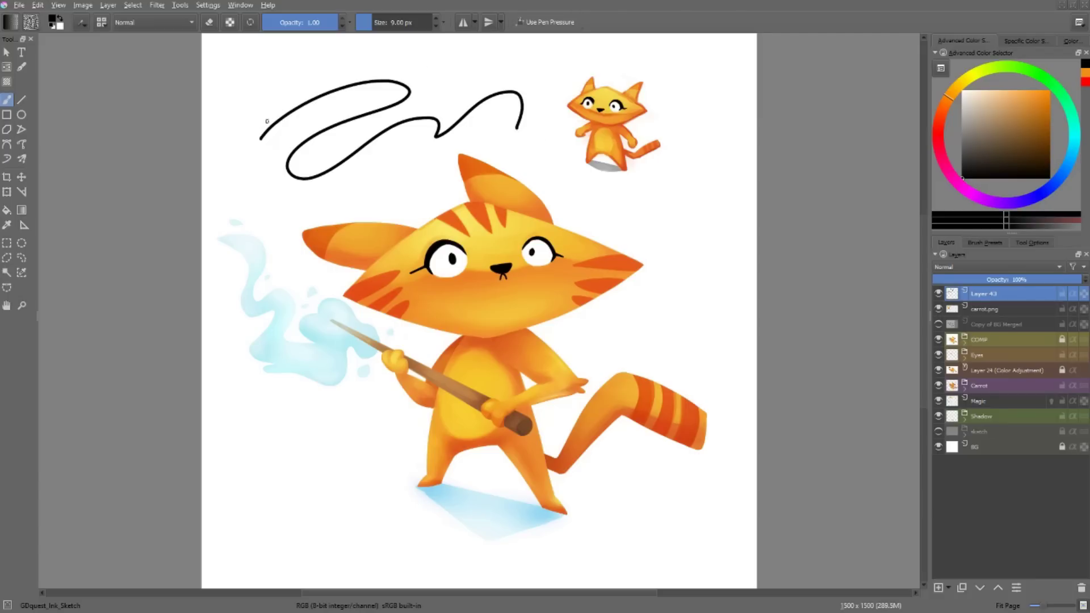
{"action": "key", "text": "ctrl+z"}
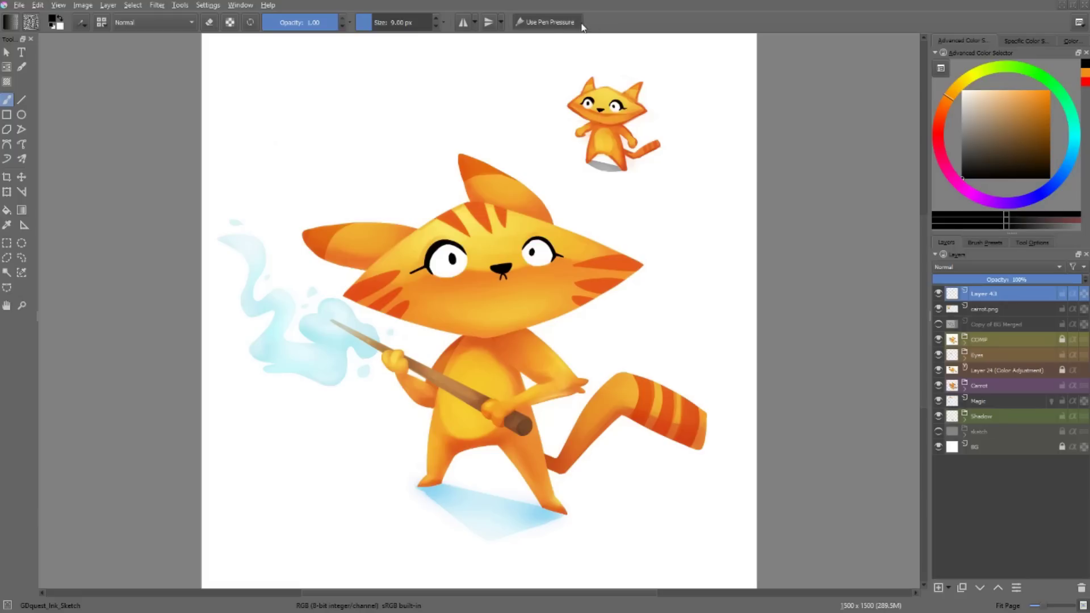
{"action": "left_click", "coordinate": [208, 5]}
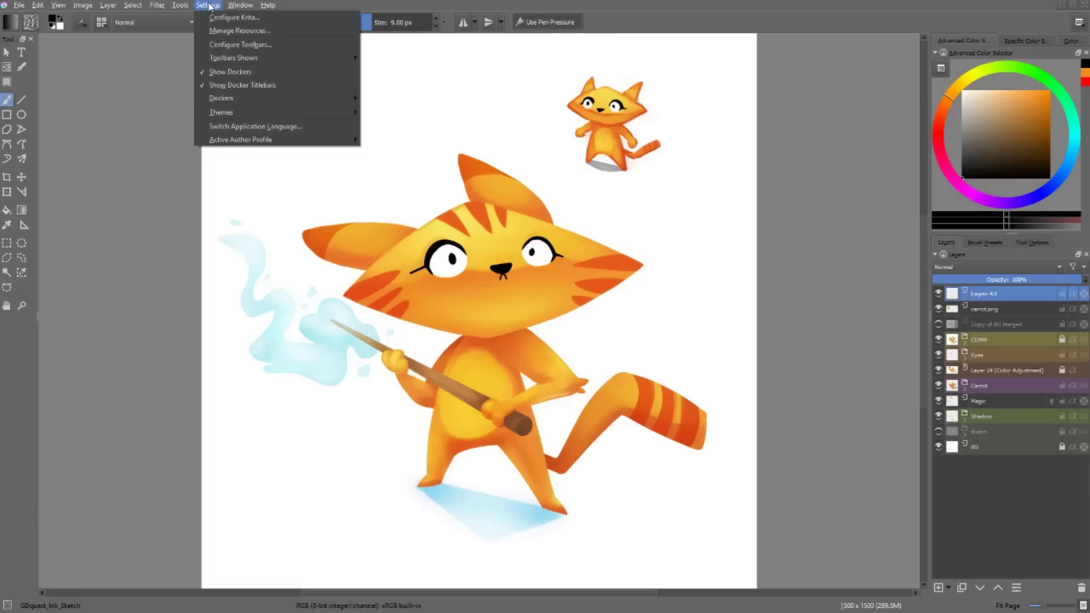
{"action": "left_click", "coordinate": [220, 45]}
{"action": "left_click", "coordinate": [411, 208]}
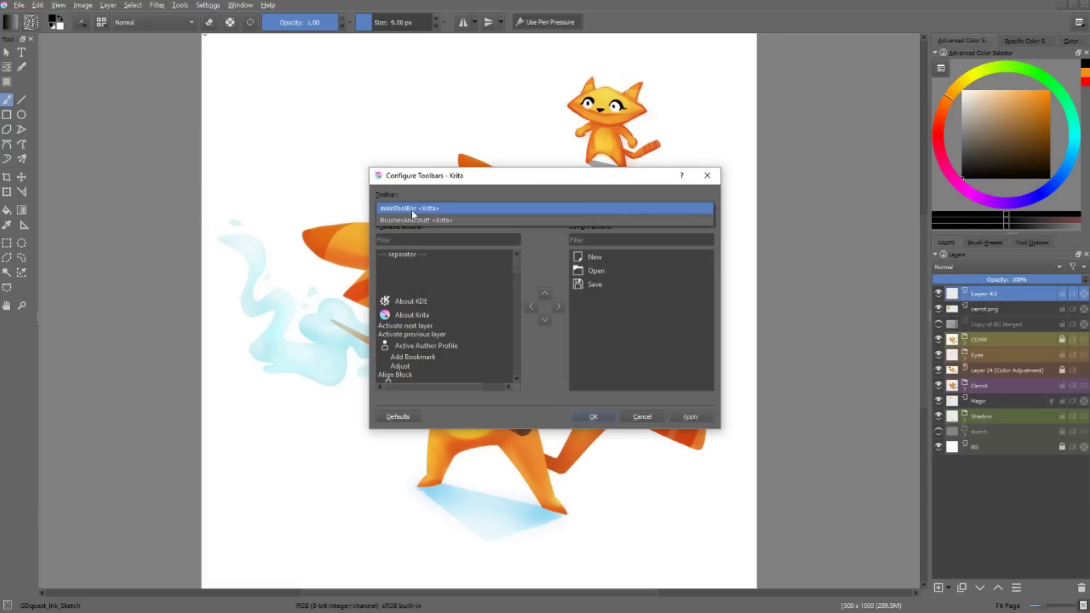
{"action": "left_click", "coordinate": [412, 220]}
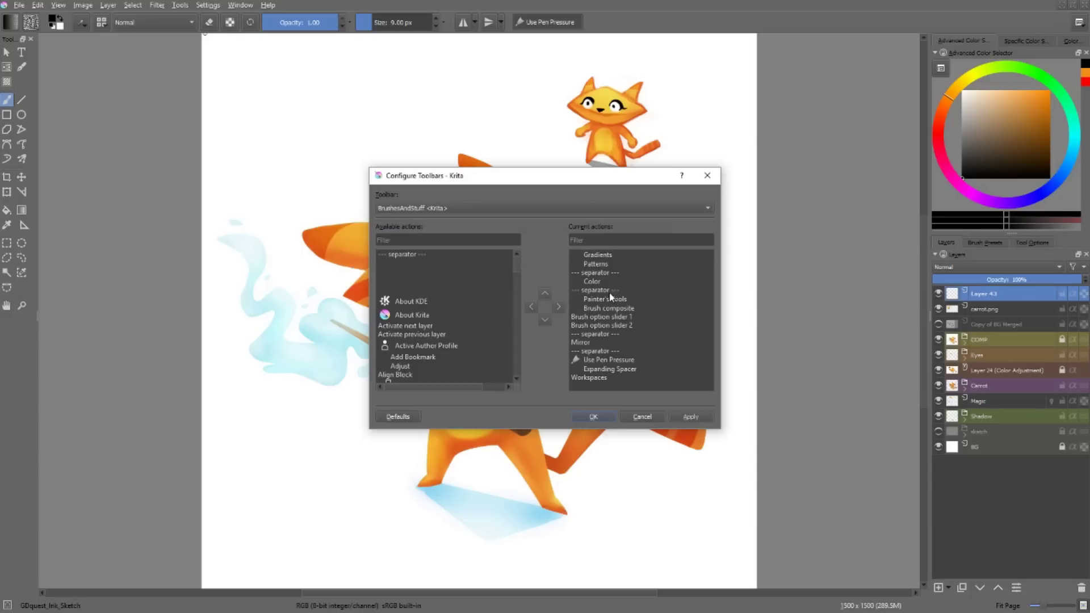
{"action": "left_click", "coordinate": [608, 360]}
{"action": "left_click", "coordinate": [532, 307]}
{"action": "left_click", "coordinate": [461, 240]}
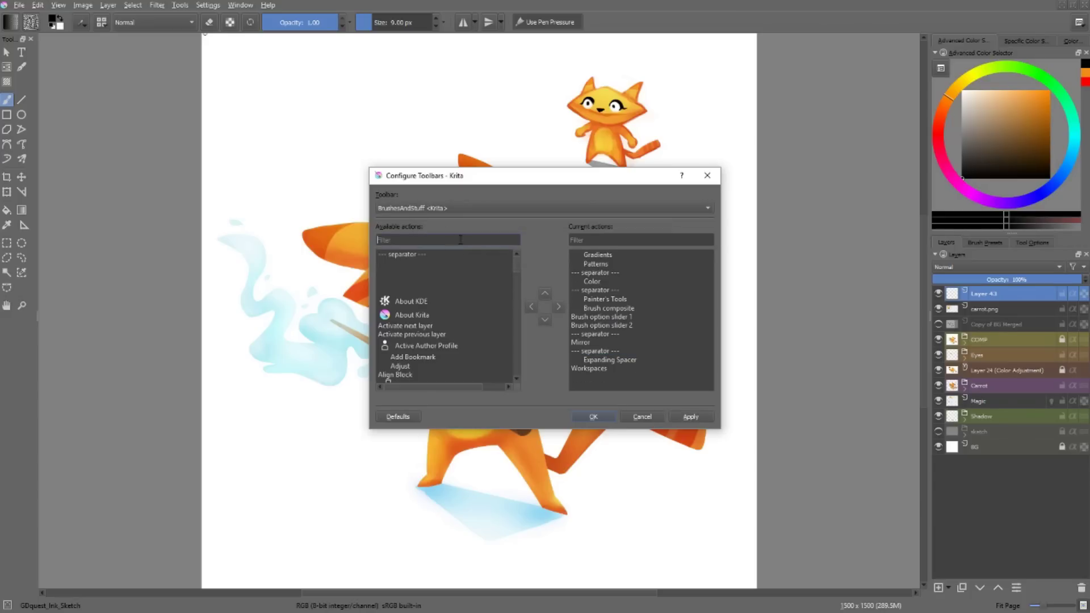
{"action": "type", "text": "use"}
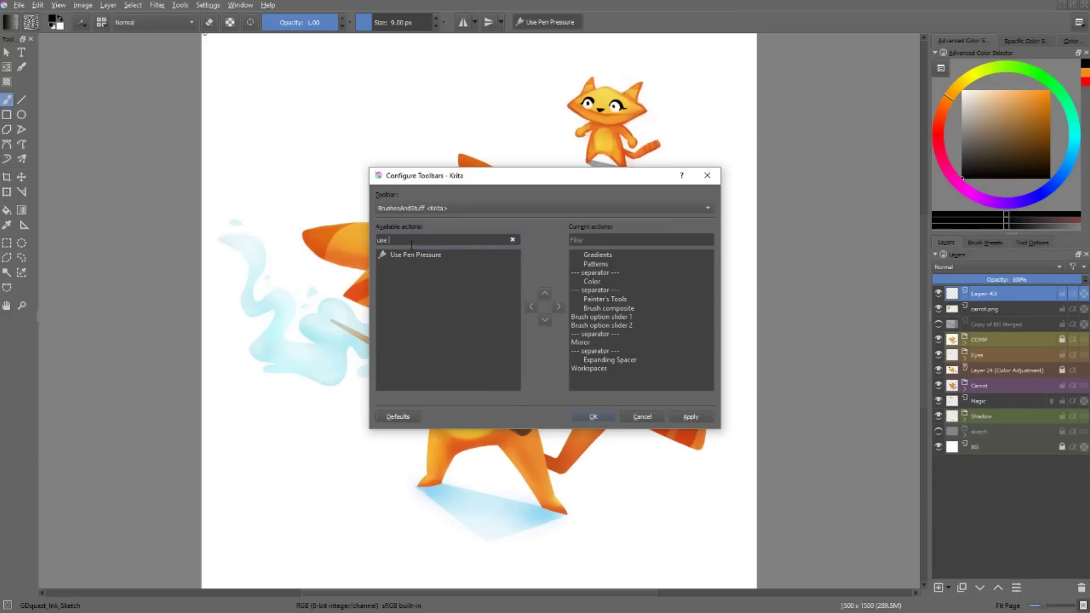
{"action": "left_click", "coordinate": [419, 254]}
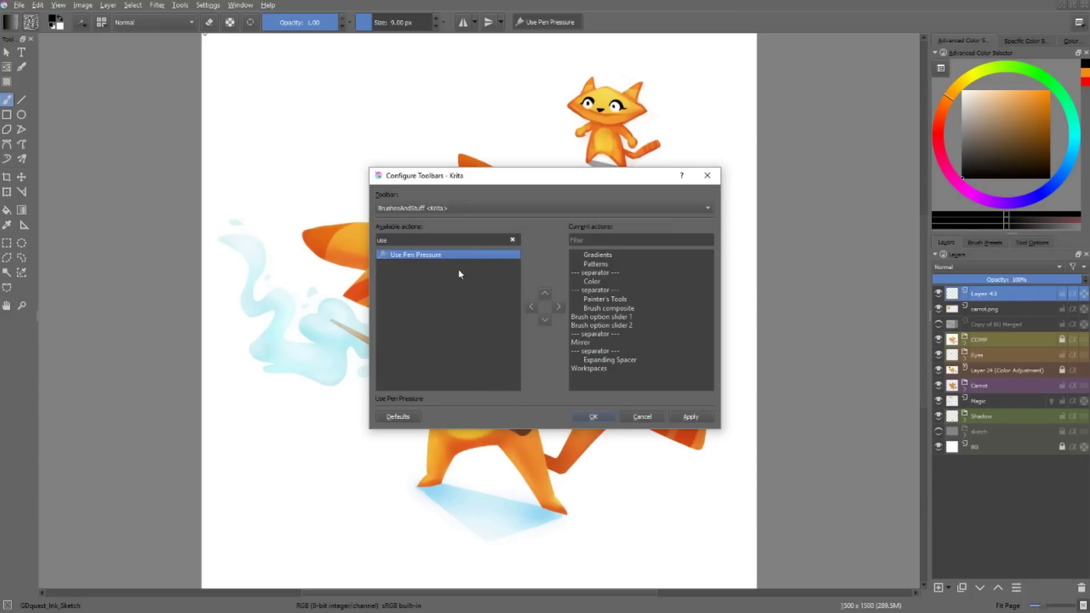
{"action": "left_click", "coordinate": [557, 307]}
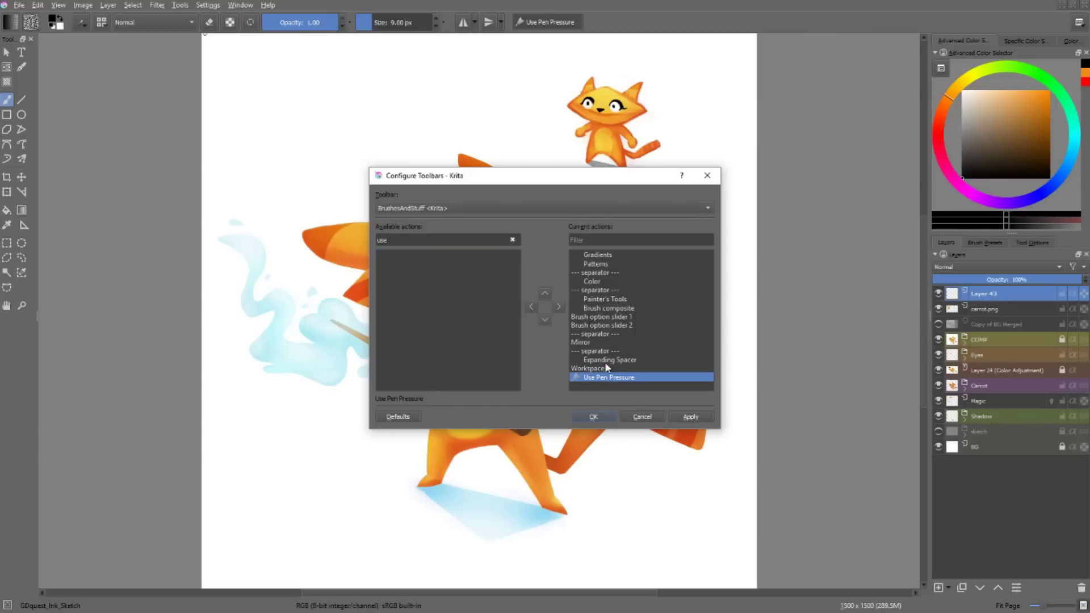
{"action": "mouse_move", "coordinate": [616, 378]}
{"action": "left_mouse_down"}
{"action": "mouse_move", "coordinate": [616, 350]}
{"action": "mouse_move", "coordinate": [623, 359]}
{"action": "left_mouse_up"}
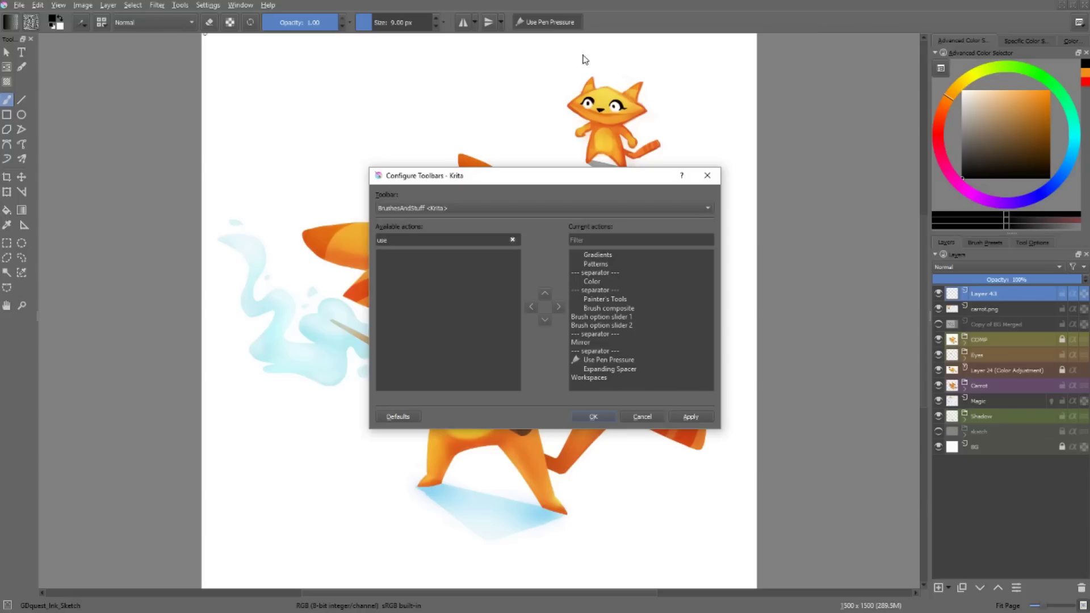
{"action": "left_click", "coordinate": [593, 416]}
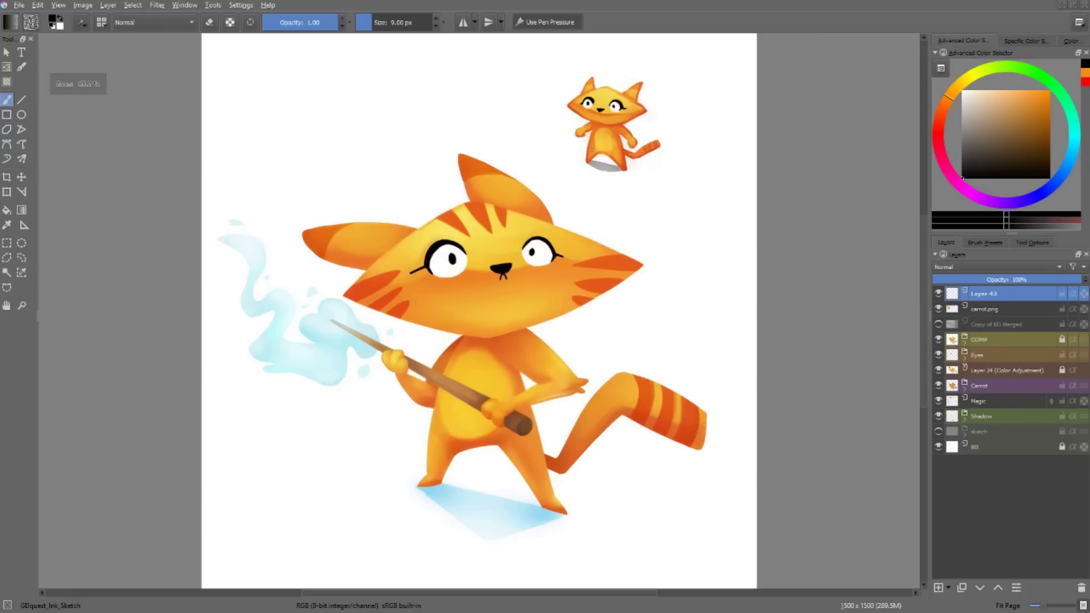
Step: Toggle pen pressure, set the brush size to 18 px, and test then undo a zigzag stroke
{"action": "left_click", "coordinate": [542, 23]}
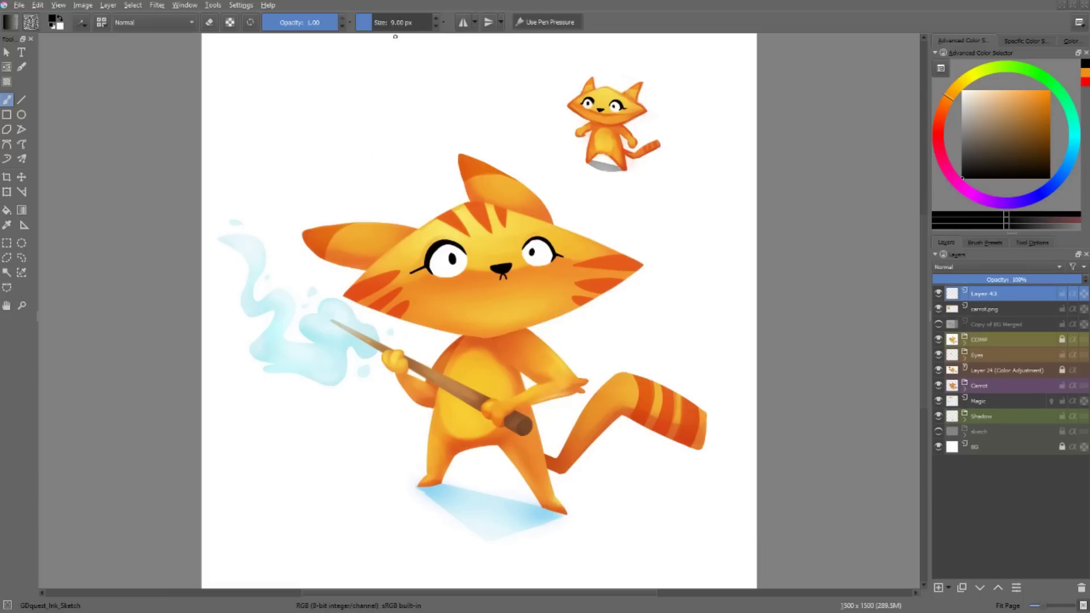
{"action": "left_click", "coordinate": [401, 23]}
{"action": "key", "text": "Return"}
{"action": "key", "text": "Return"}
{"action": "mouse_move", "coordinate": [203, 155]}
{"action": "left_mouse_down"}
{"action": "mouse_move", "coordinate": [408, 103]}
{"action": "mouse_move", "coordinate": [538, 138]}
{"action": "left_mouse_up"}
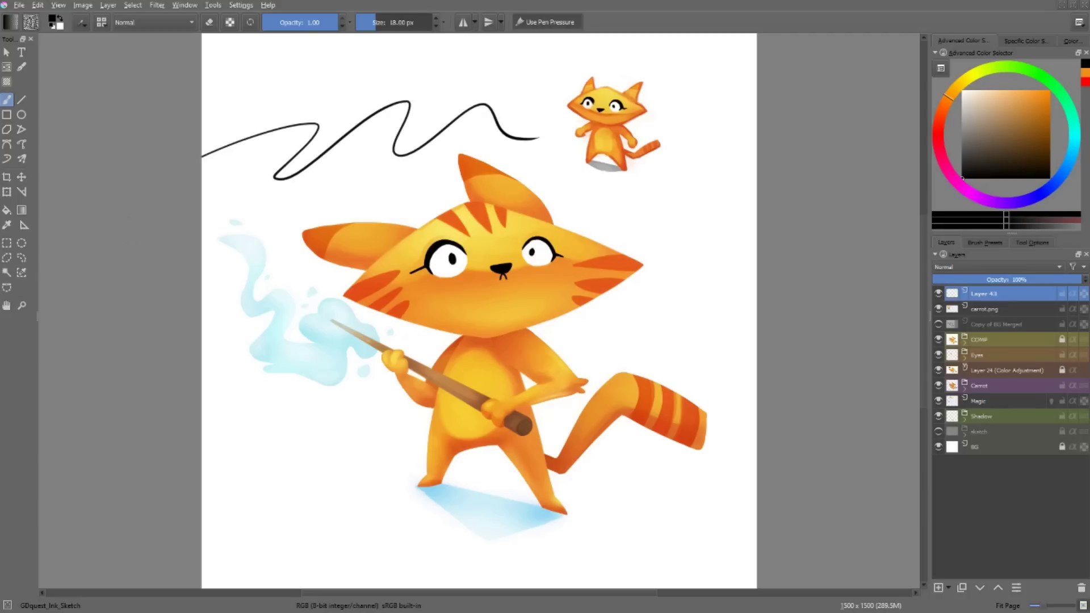
{"action": "key", "text": "ctrl+z"}
Step: Halve the brush opacity to 0.50 by appending /2, then test and undo a stroke
{"action": "left_click", "coordinate": [319, 22]}
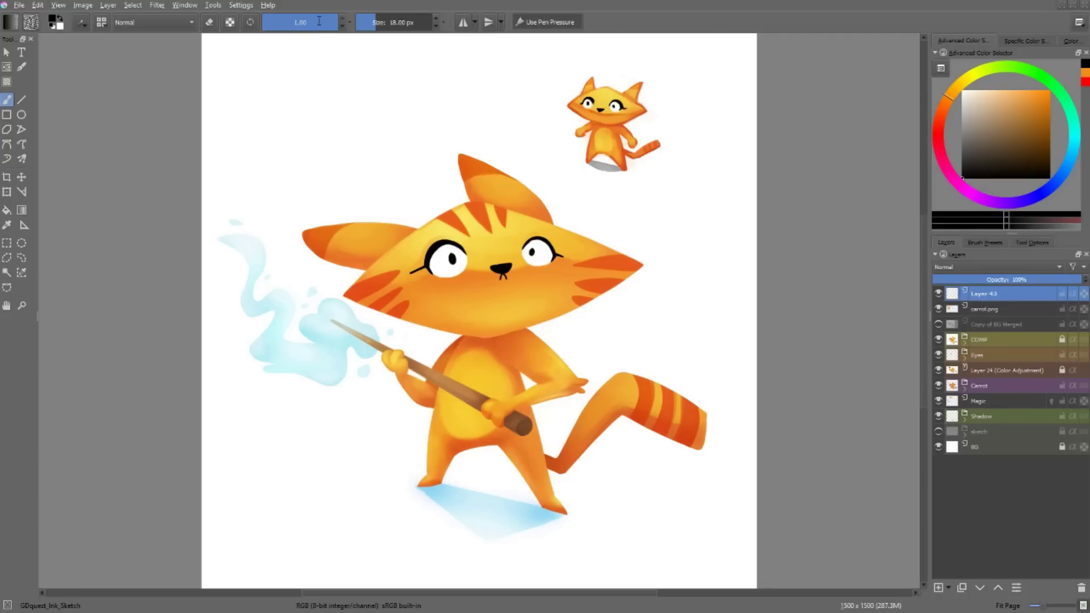
{"action": "type", "text": "/2"}
{"action": "key", "text": "Return"}
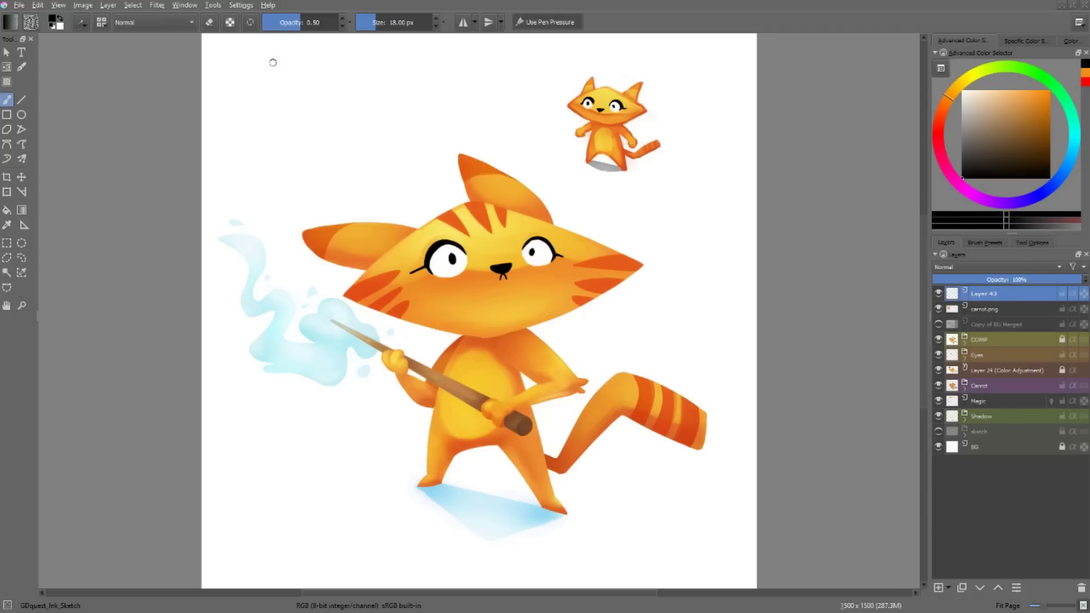
{"action": "left_click_drag", "start_coordinate": [269, 113], "coordinate": [369, 116]}
{"action": "key", "text": "ctrl+z"}
Step: Select carrot.png and drag the small cat up and left with the transform tool
{"action": "left_click", "coordinate": [603, 116]}
{"action": "key", "text": "ctrl+t"}
{"action": "left_click_drag", "start_coordinate": [635, 140], "coordinate": [474, 108]}
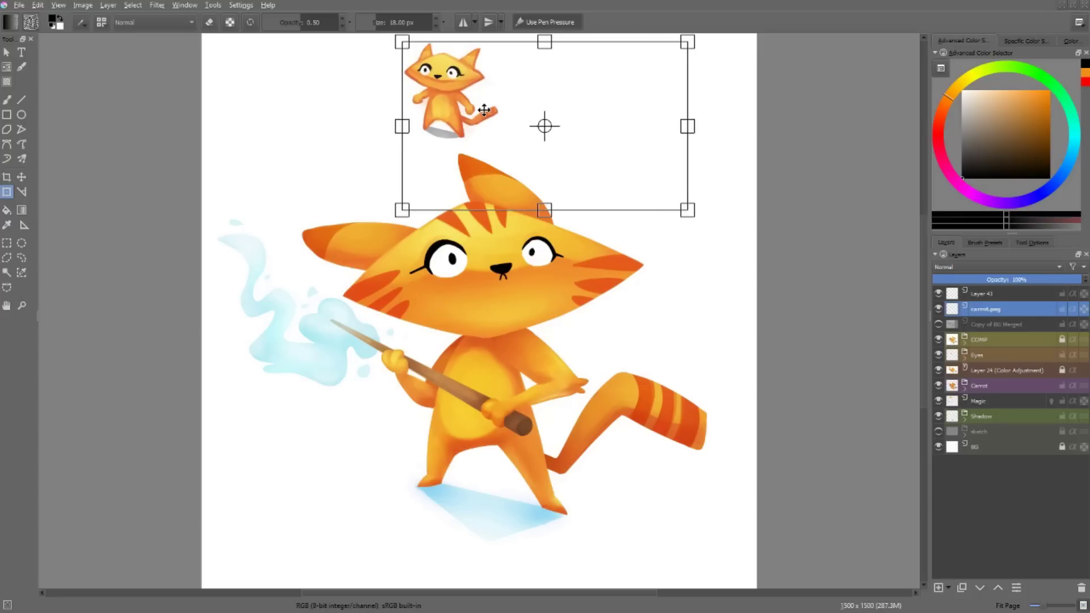
Step: Set the cat's X position to 728 px by entering 928-200 in the numeric transform options
{"action": "left_click", "coordinate": [988, 243]}
{"action": "left_click", "coordinate": [1025, 243]}
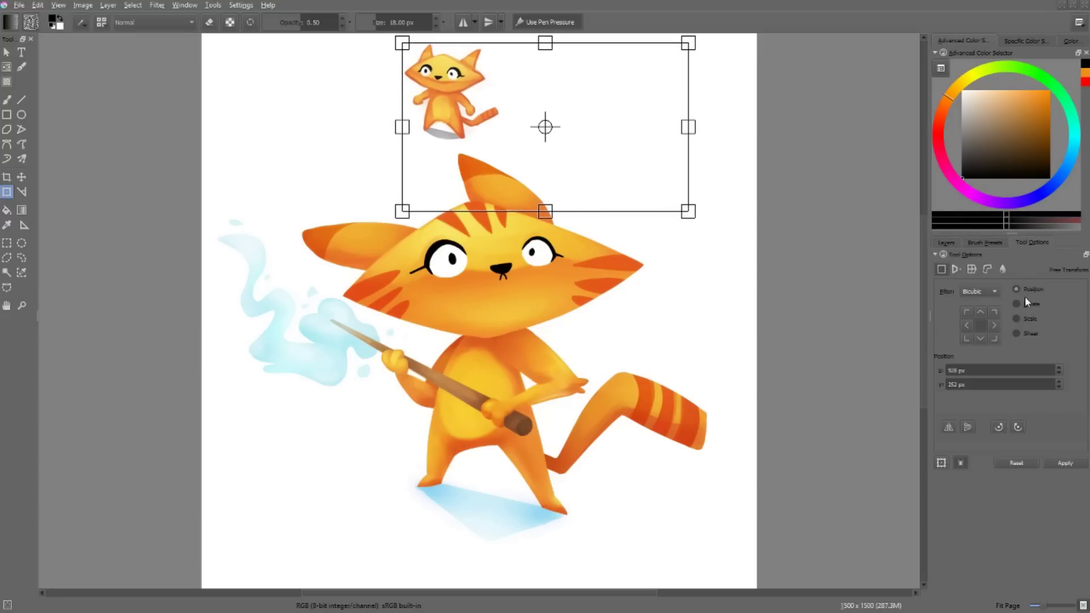
{"action": "left_click", "coordinate": [979, 371]}
{"action": "type", "text": "-200"}
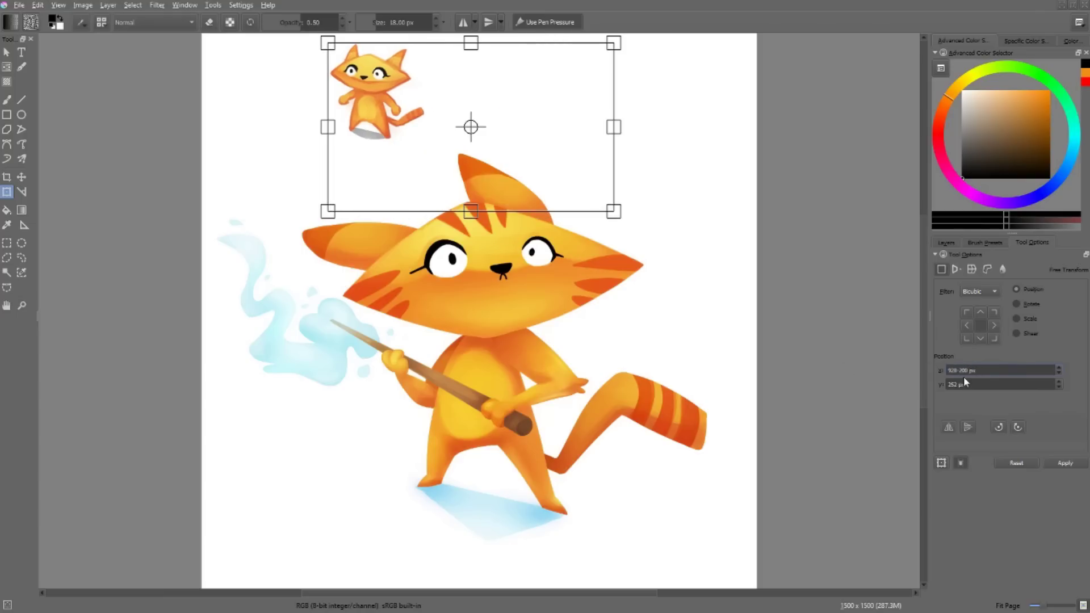
{"action": "left_click", "coordinate": [1064, 463]}
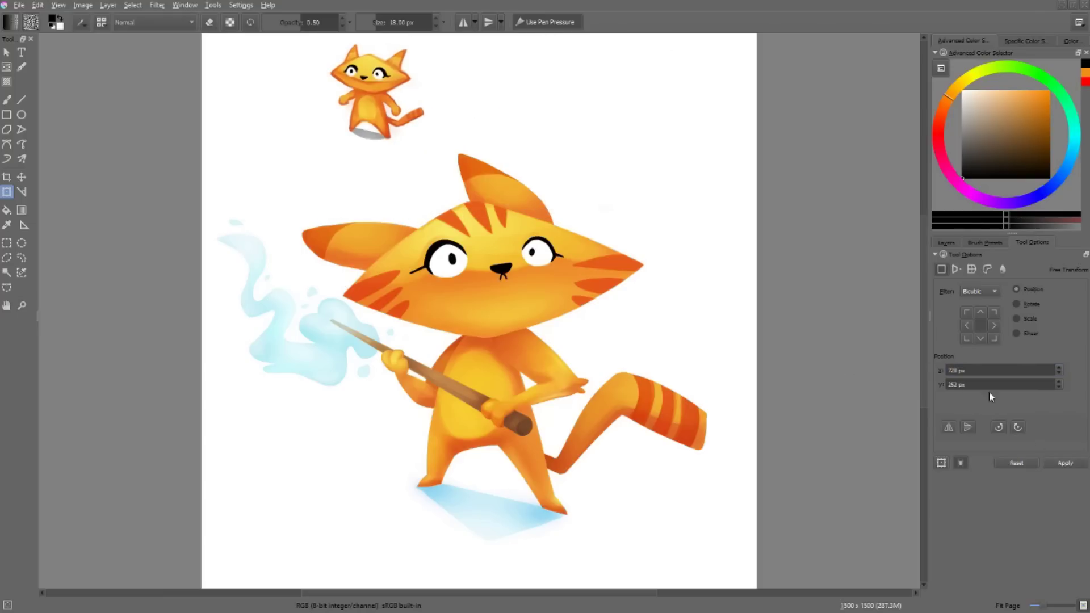
{"action": "left_click_drag", "start_coordinate": [967, 371], "coordinate": [935, 364]}
Step: Edit the Y and X position fields, deleting invalid text typed into the X entry
{"action": "left_click", "coordinate": [958, 384]}
{"action": "key", "text": "shift+Tab"}
{"action": "type", "text": "bedfgl"}
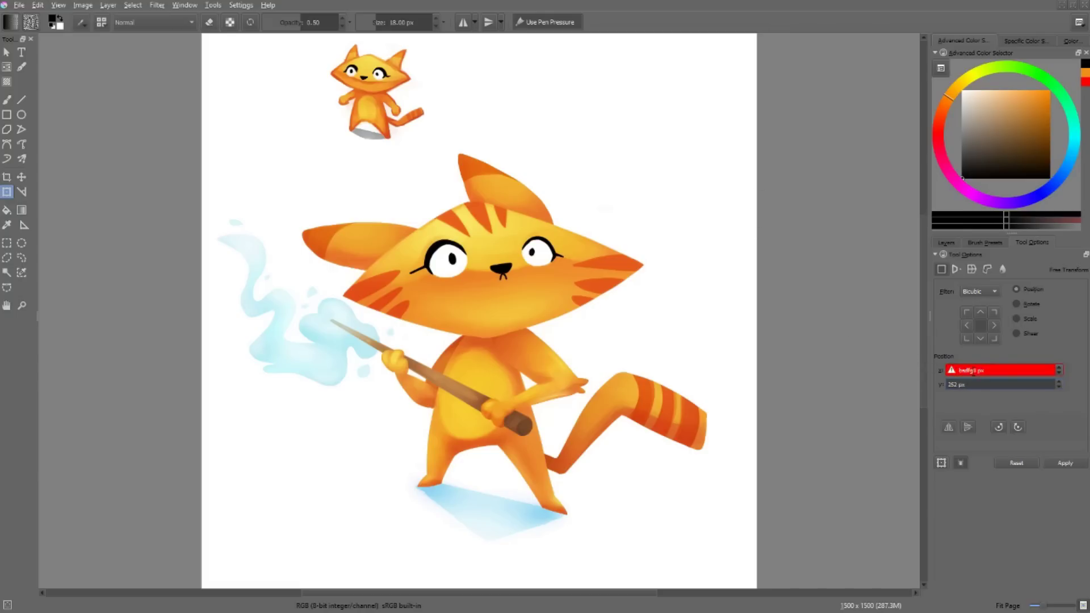
{"action": "key", "text": "BackSpace"}
{"action": "key", "text": "BackSpace"}
{"action": "key", "text": "BackSpace"}
{"action": "key", "text": "BackSpace"}
{"action": "key", "text": "BackSpace"}
{"action": "key", "text": "BackSpace"}
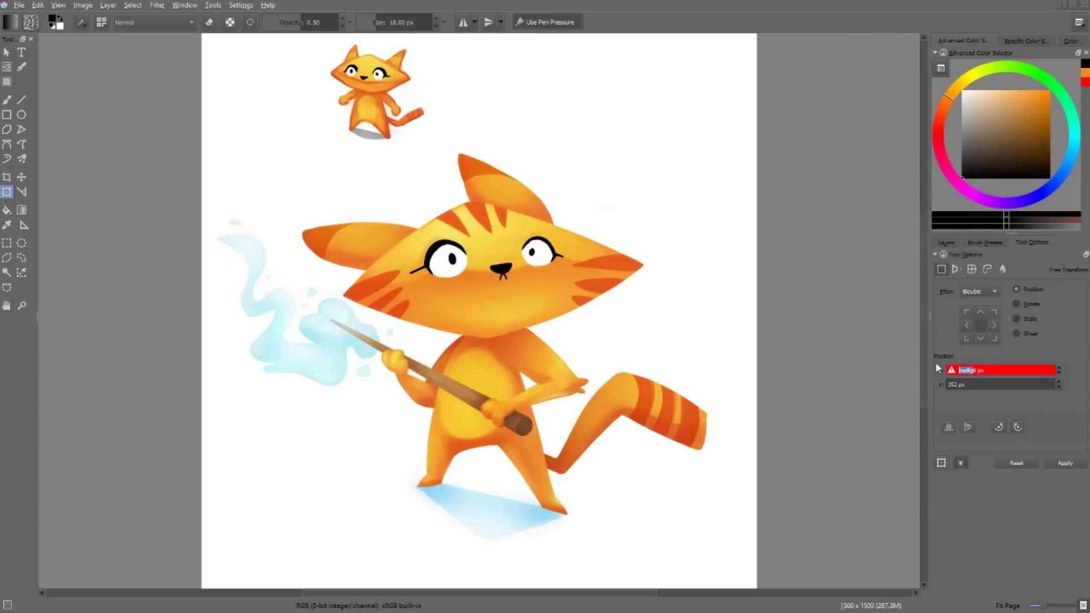